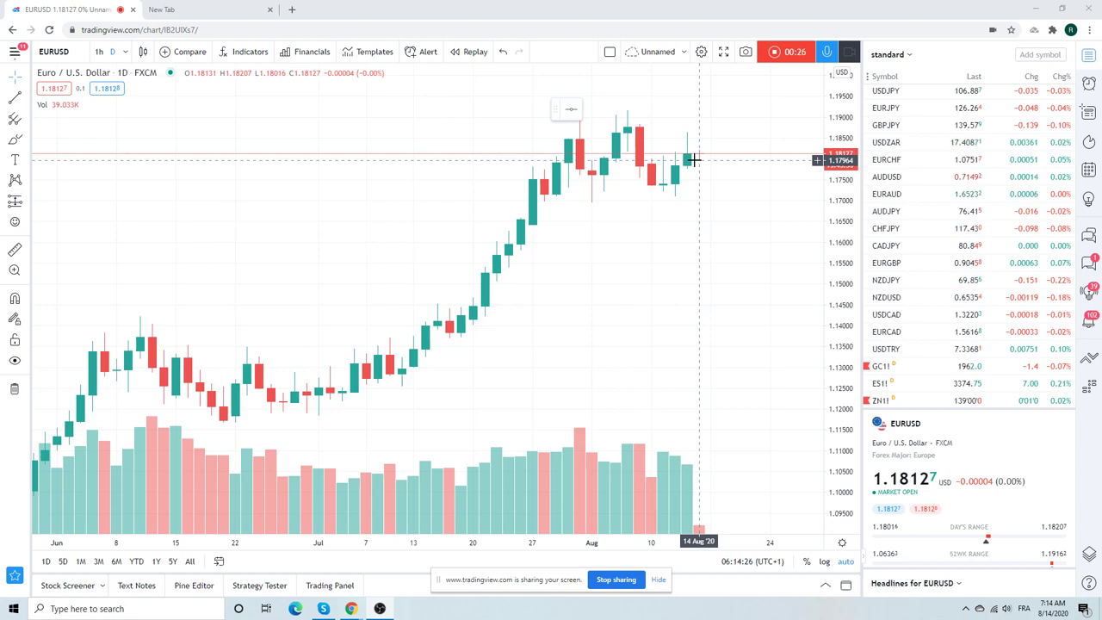
Scroll down the watchlist and load the ZB1! T-Bond Futures daily chart
scroll(918, 204, "down", 2)
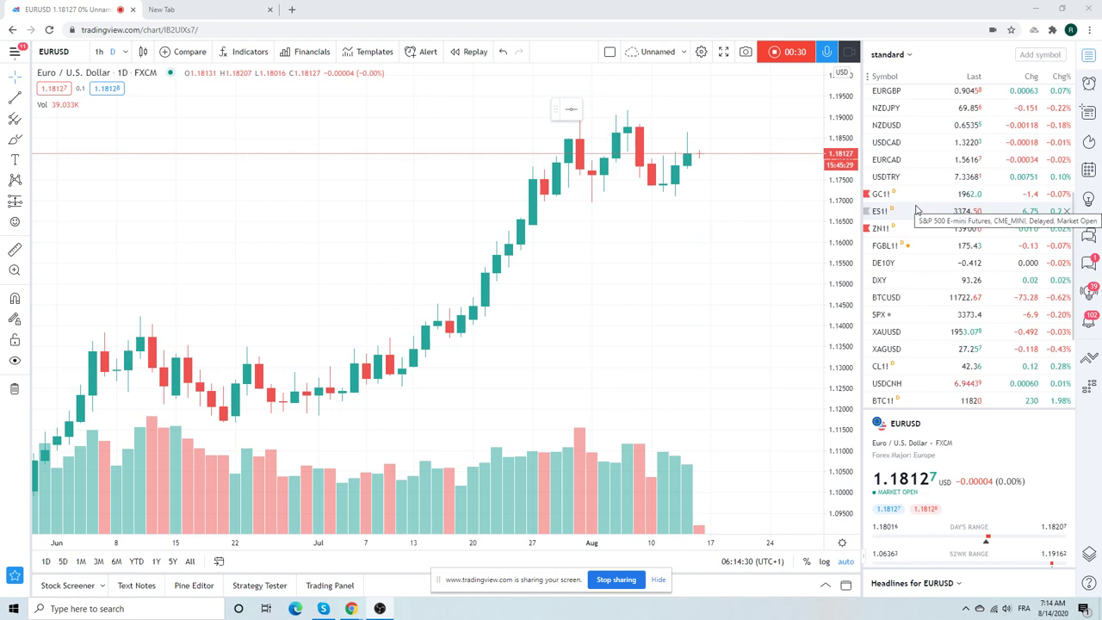
scroll(917, 210, "down", 2)
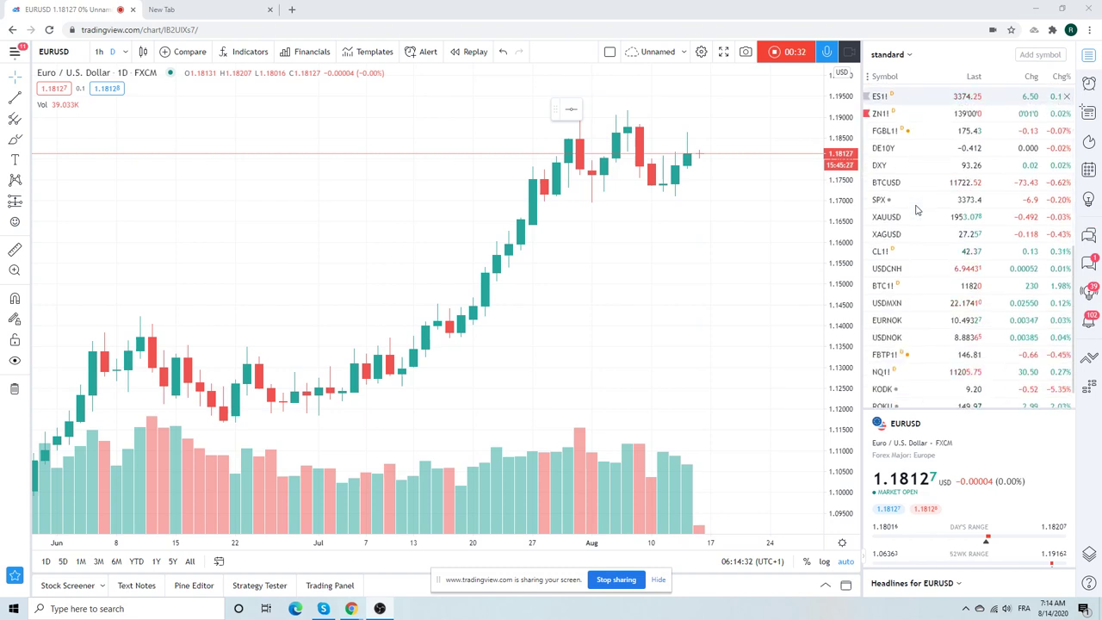
scroll(916, 278, "down", 1)
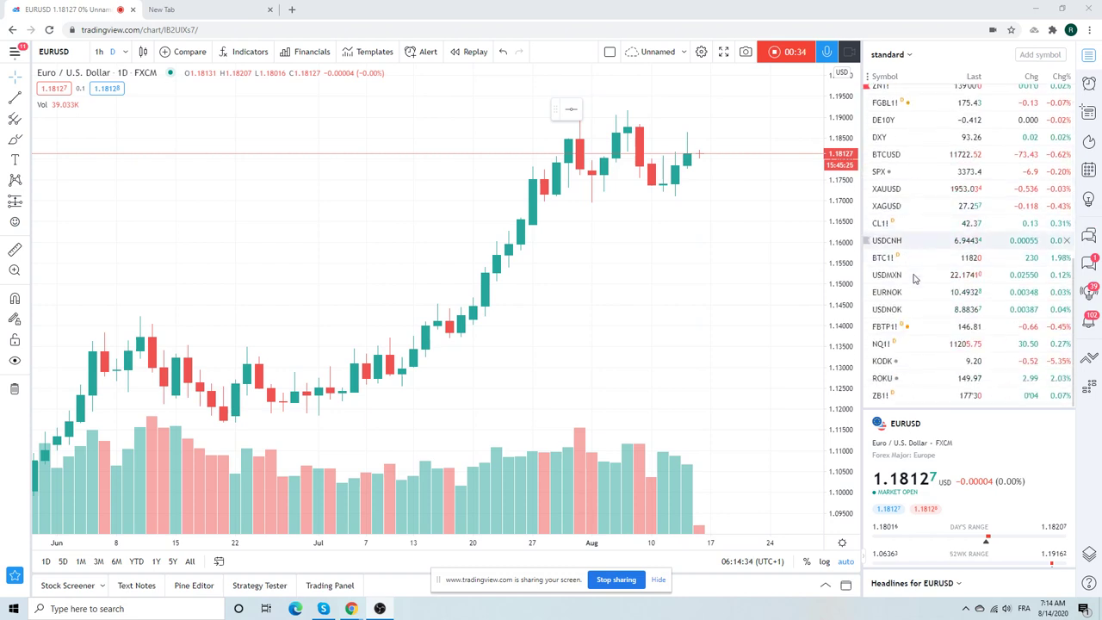
left_click(887, 398)
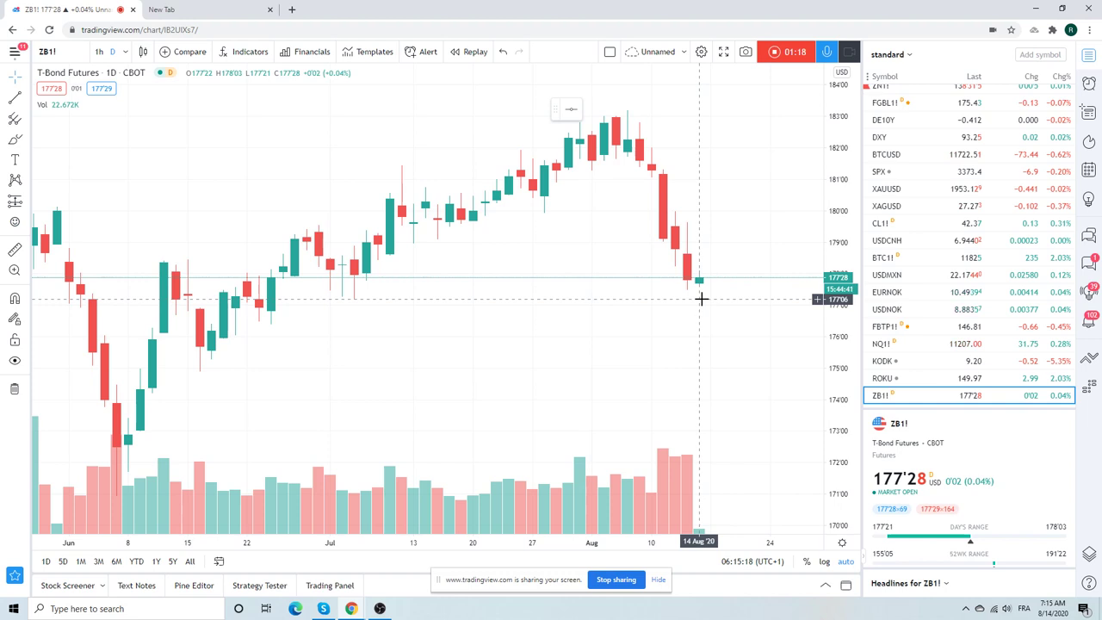
Scroll the watchlist back up toward the ZN1! row
scroll(917, 307, "up", 3)
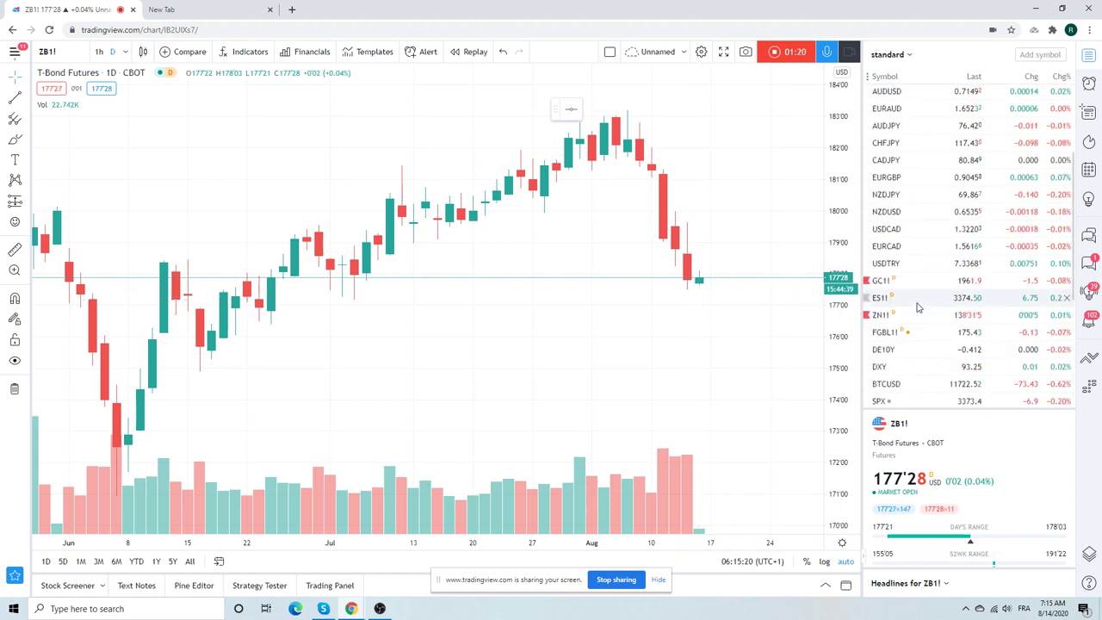
Switch the chart to ZN1! and zoom its daily candles out
left_click(918, 314)
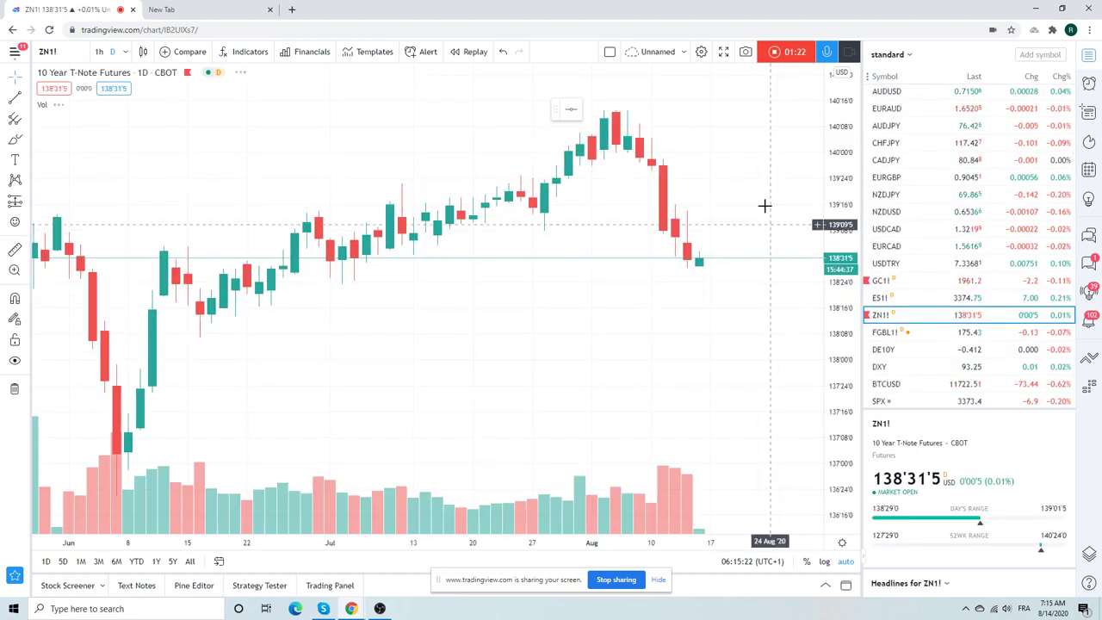
scroll(764, 211, "down", 4)
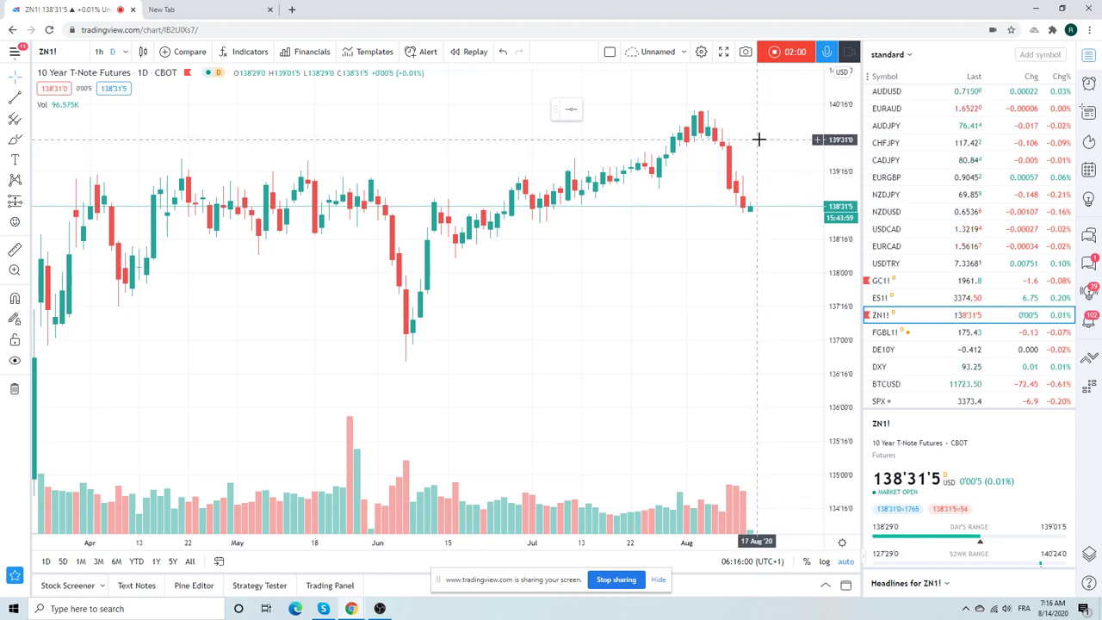
scroll(759, 139, "down", 1)
Load BTCUSD daily candles and zoom the chart out and back in
left_click(887, 385)
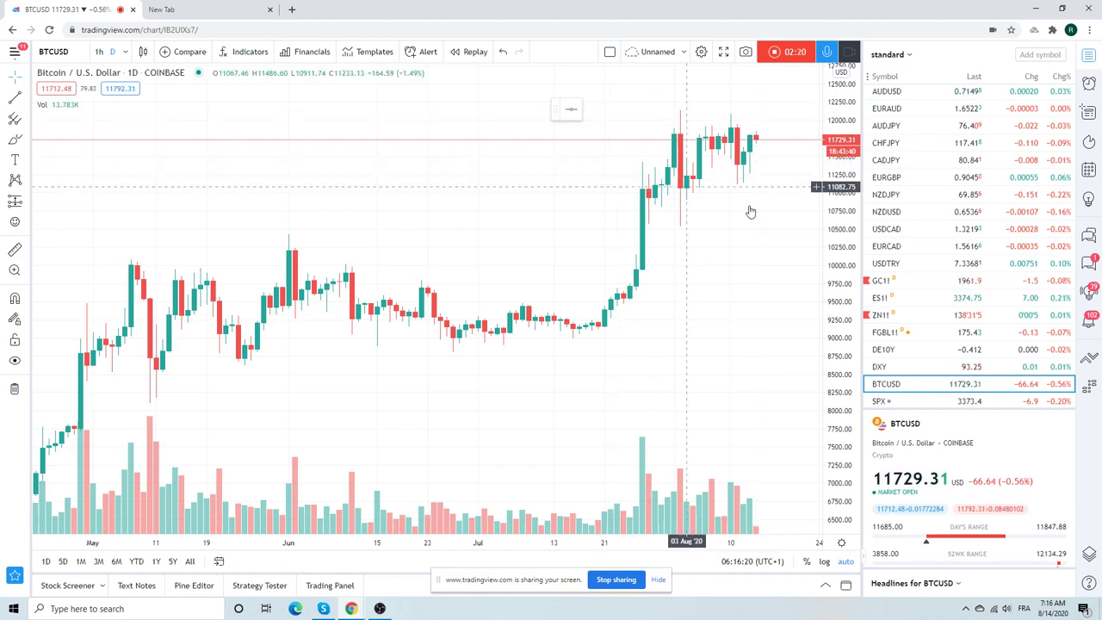
scroll(939, 241, "down", 1)
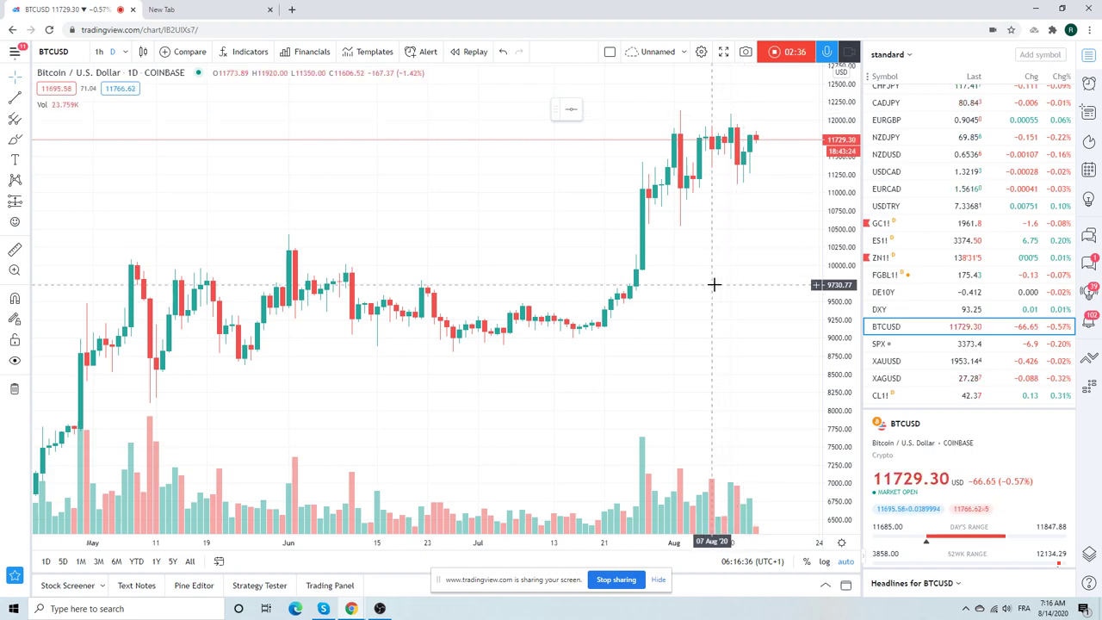
scroll(713, 284, "down", 5)
scroll(712, 285, "up", 3)
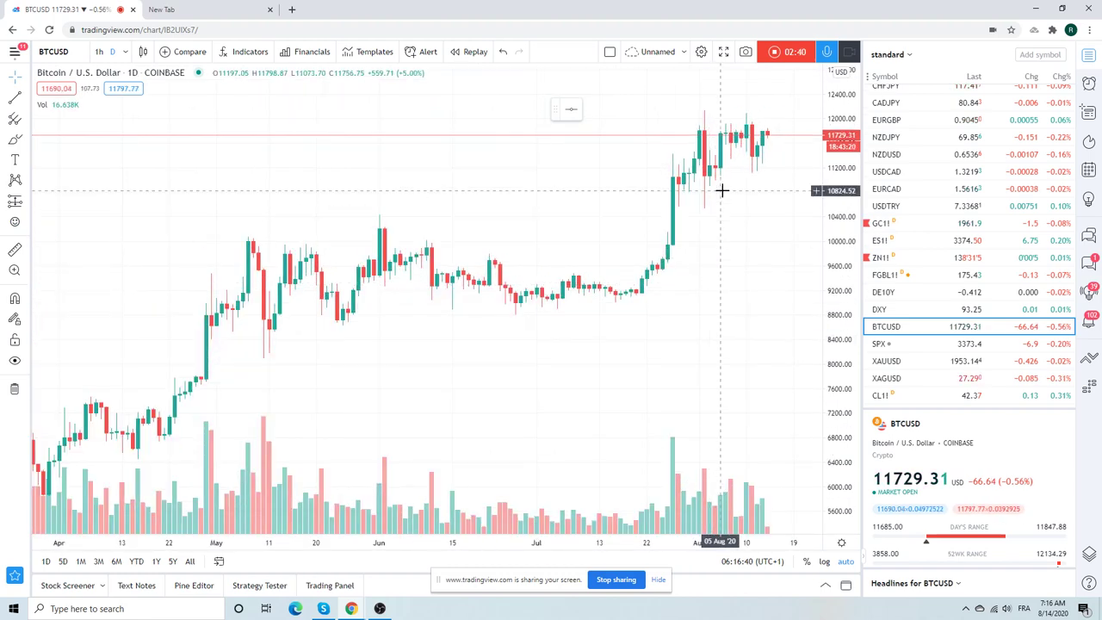
Step through CL1! crude oil and XAUUSD gold spot, ending on GC1! Gold Futures
left_click(899, 402)
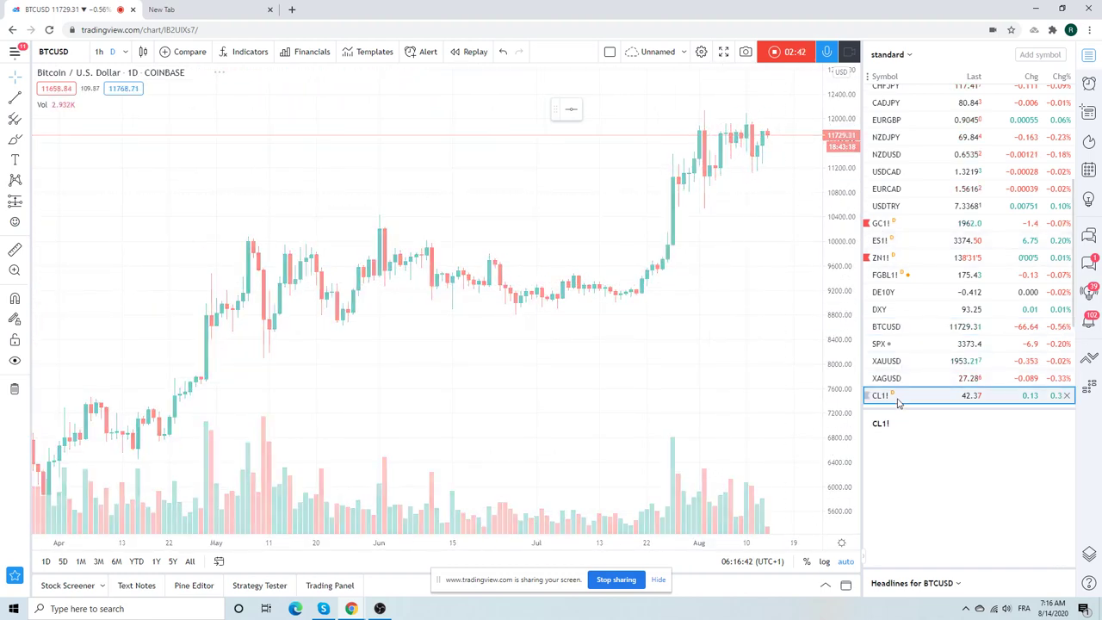
scroll(732, 268, "up", 2)
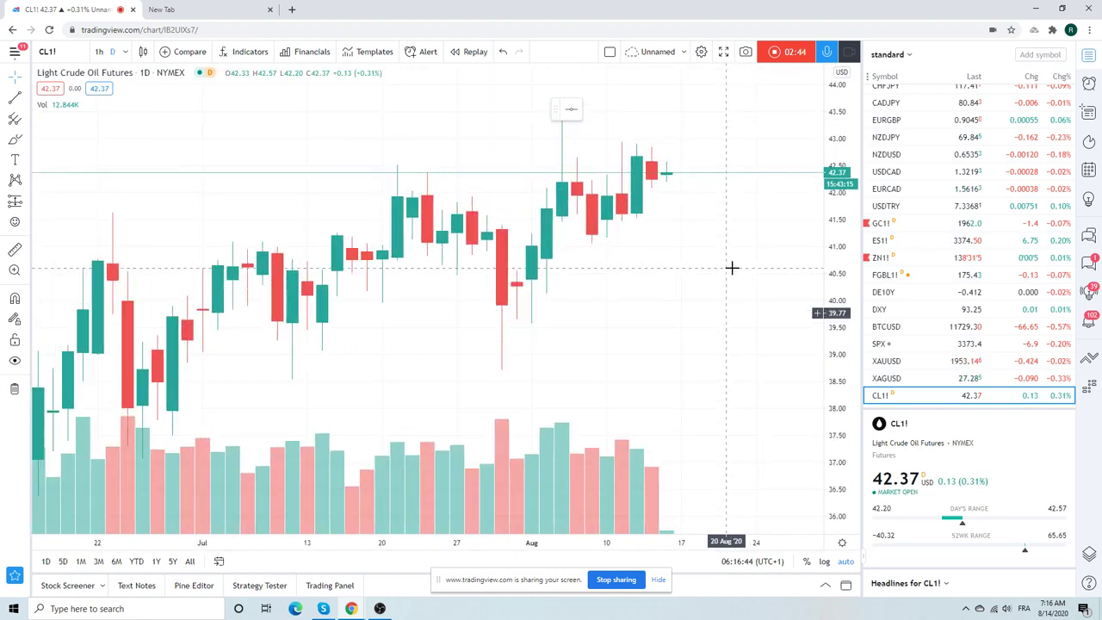
scroll(719, 164, "down", 1)
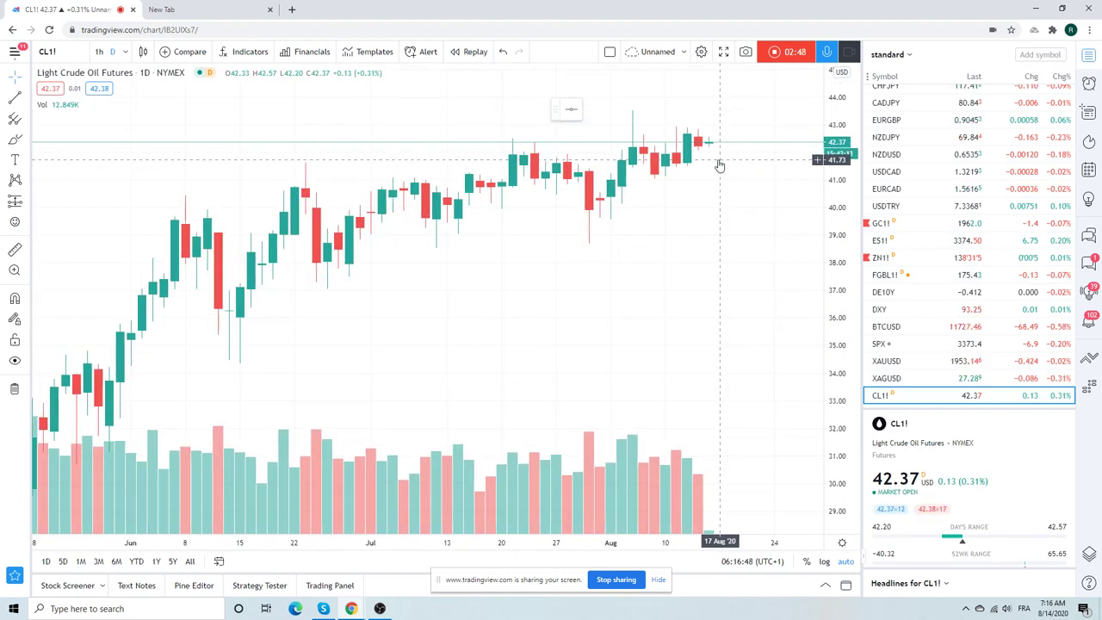
left_click(890, 362)
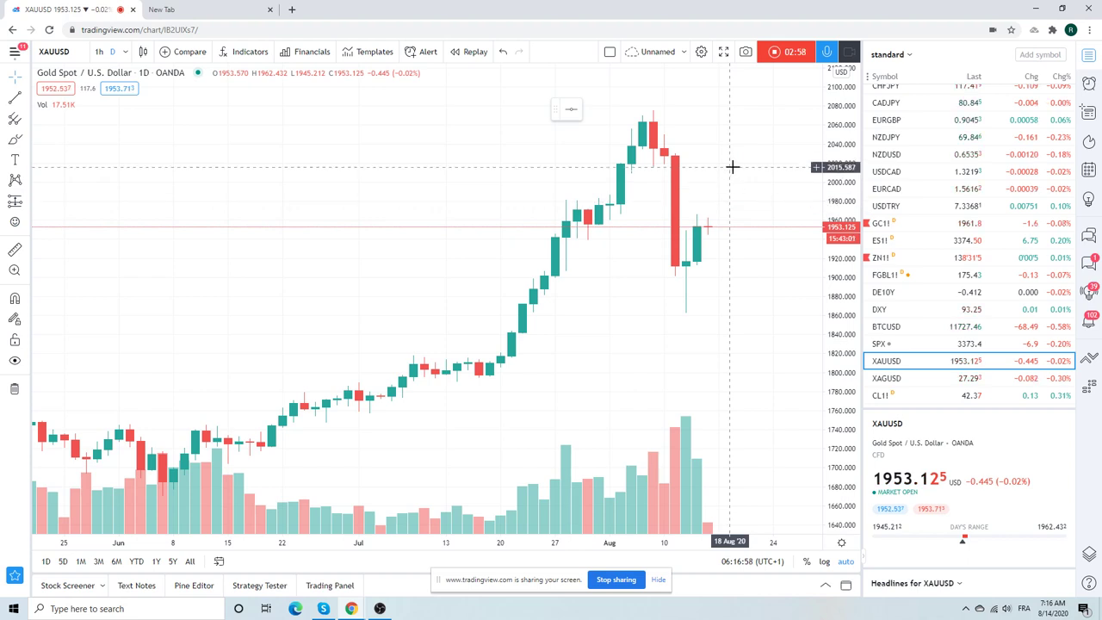
scroll(976, 252, "up", 3)
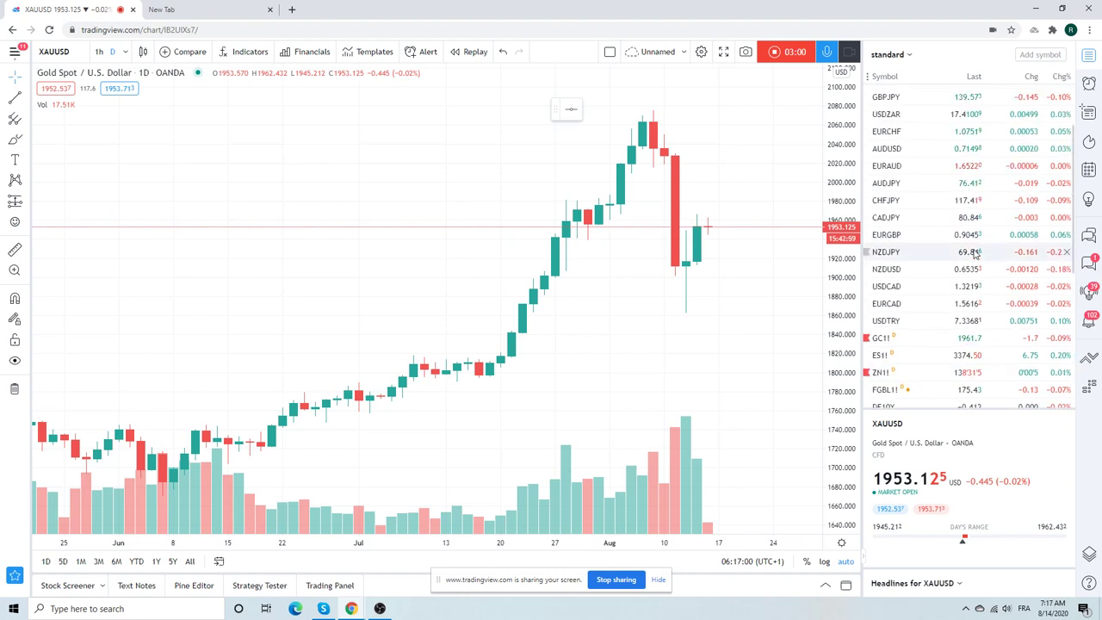
left_click(887, 337)
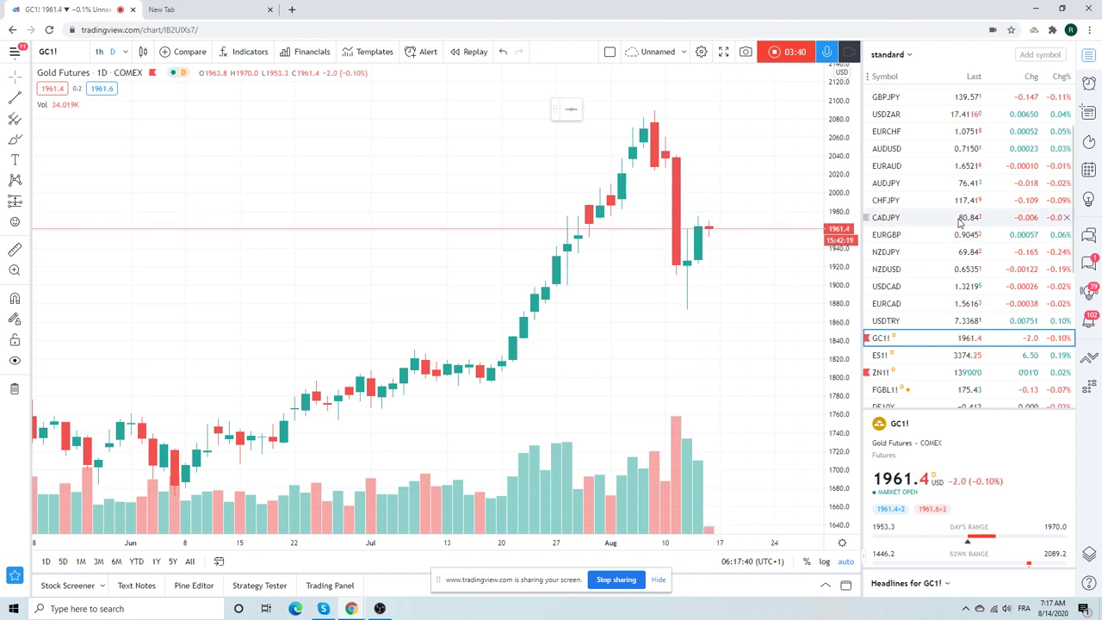
Scroll the watchlist back up toward the EURUSD row
scroll(959, 221, "up", 2)
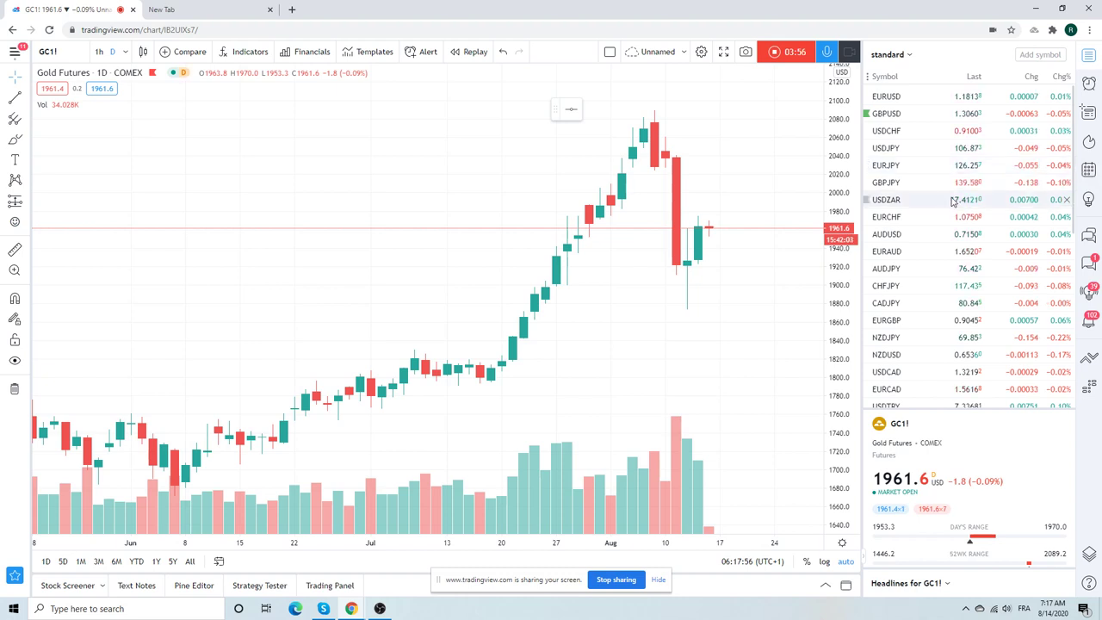
left_click(887, 96)
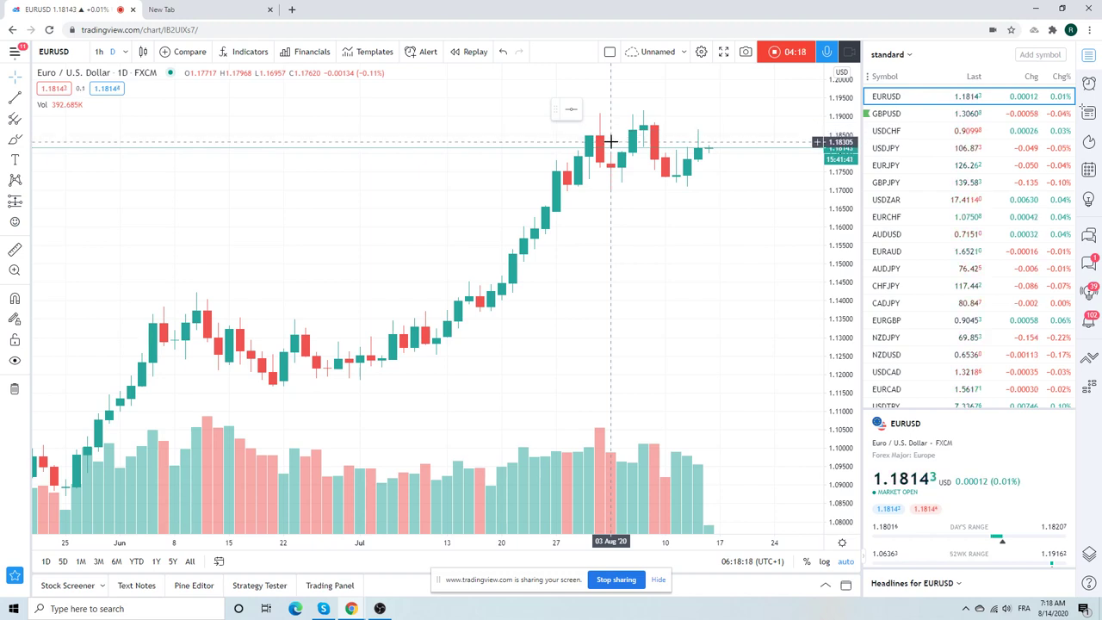
left_click(100, 52)
scroll(394, 125, "down", 5)
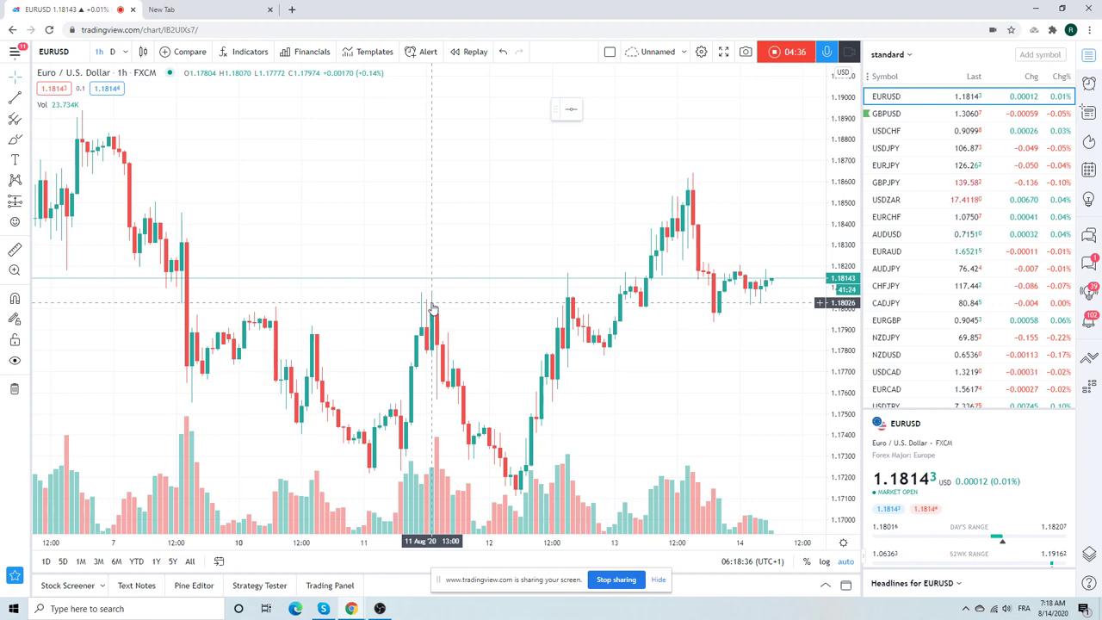
scroll(433, 307, "down", 3)
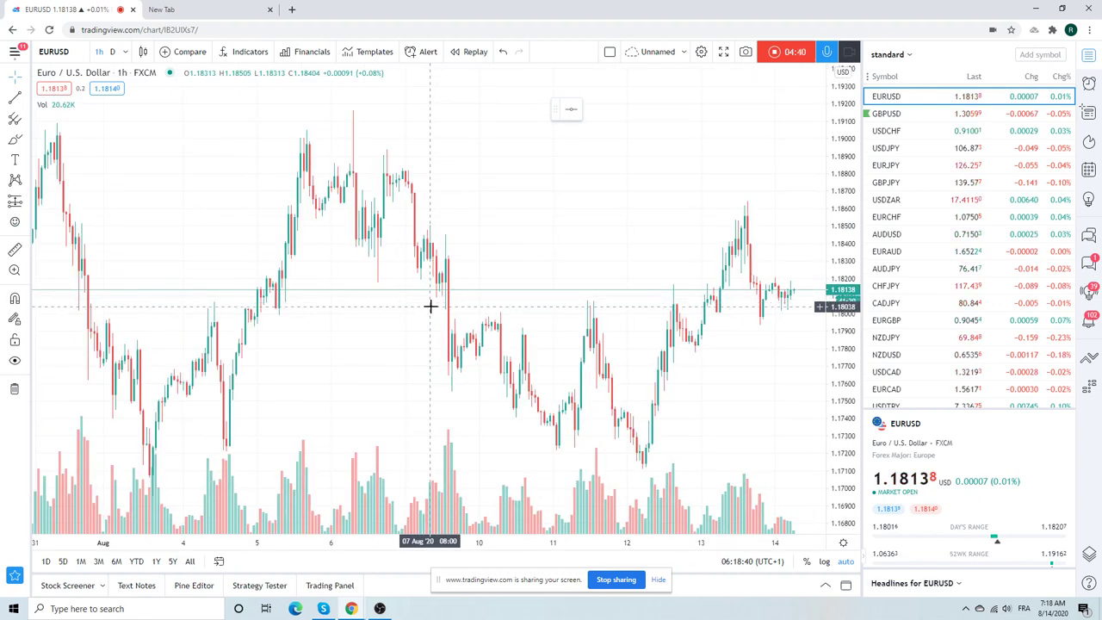
scroll(425, 299, "up", 2)
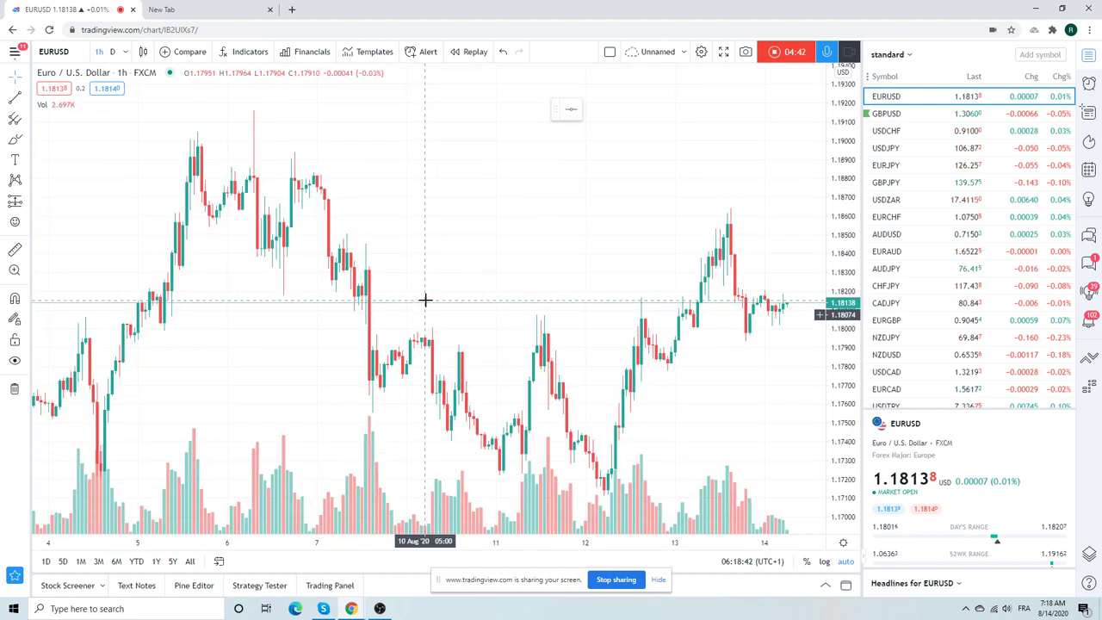
scroll(425, 299, "down", 2)
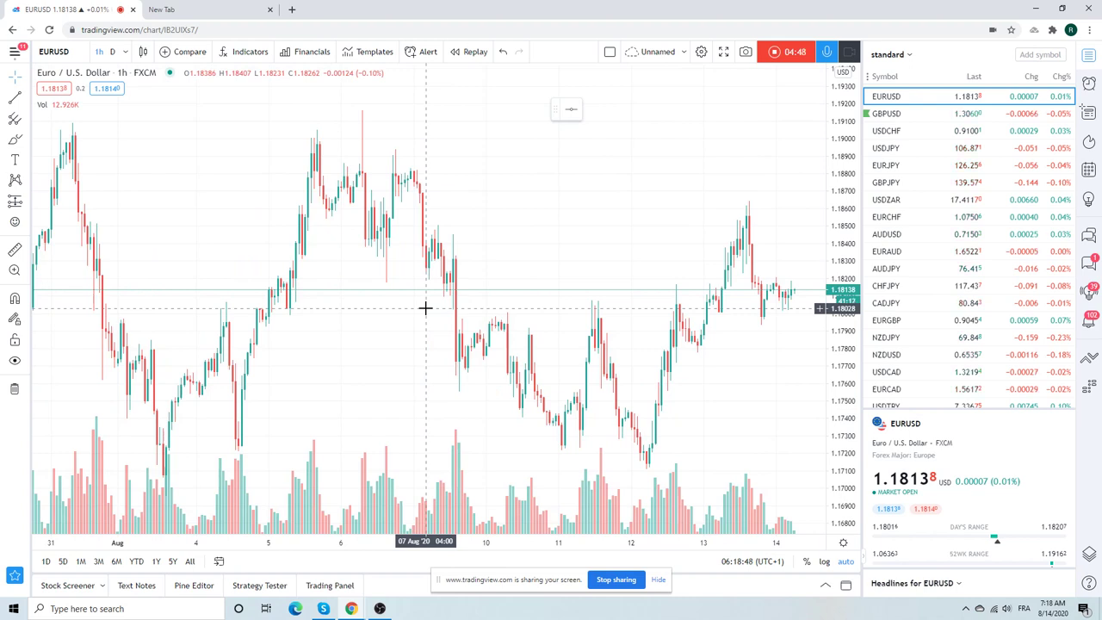
left_click(113, 53)
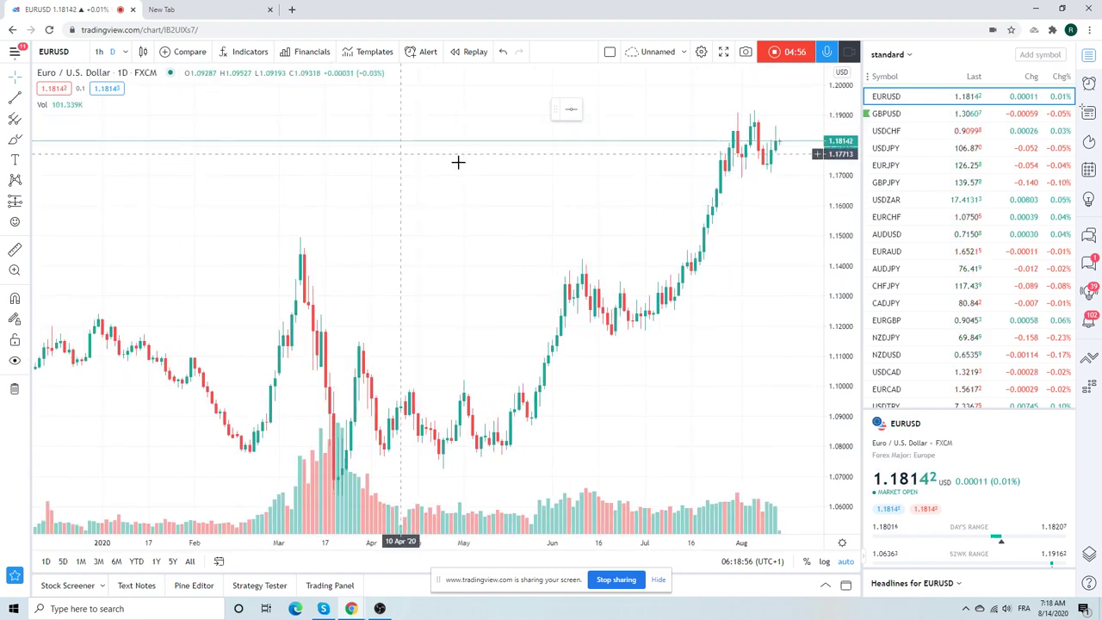
Step through GBPUSD and USDJPY, switch to the 1h interval, then load USDZAR
left_click(887, 116)
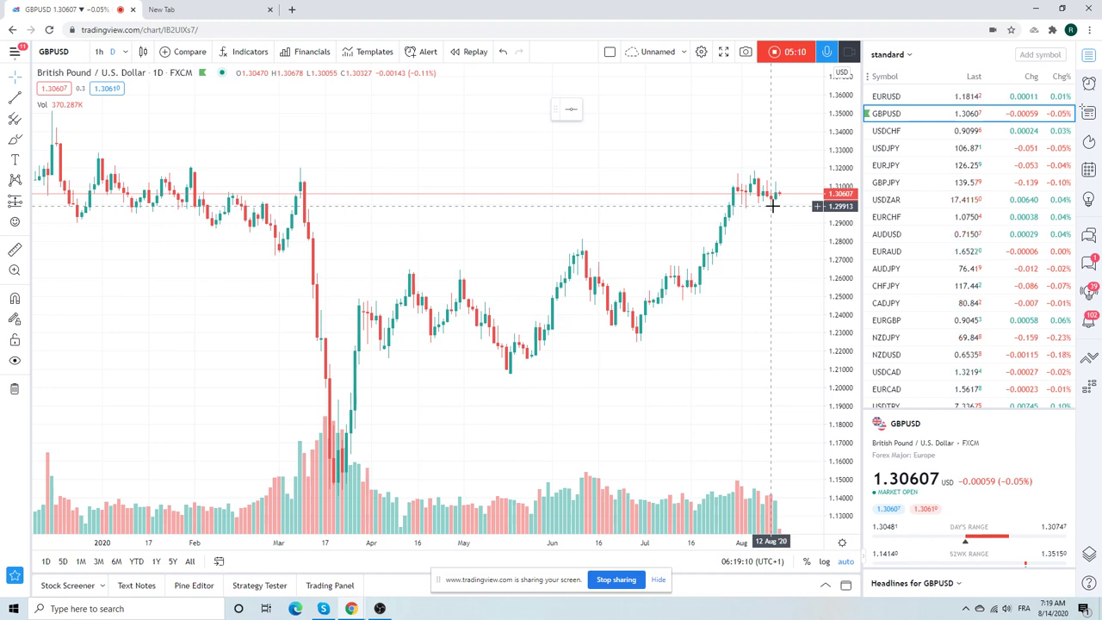
left_click(896, 149)
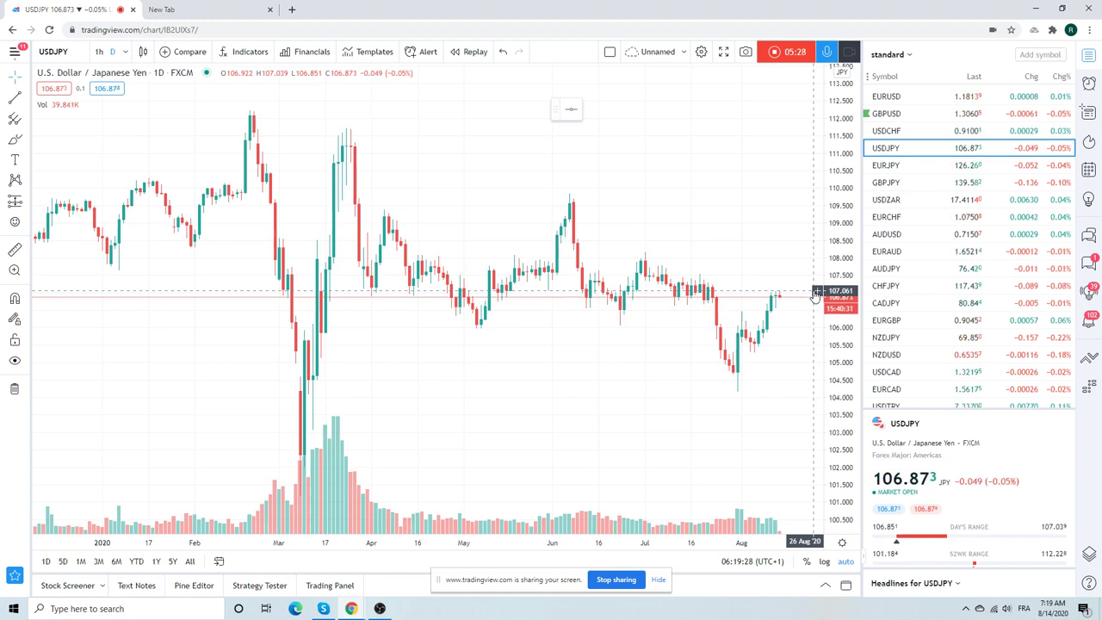
left_click(100, 53)
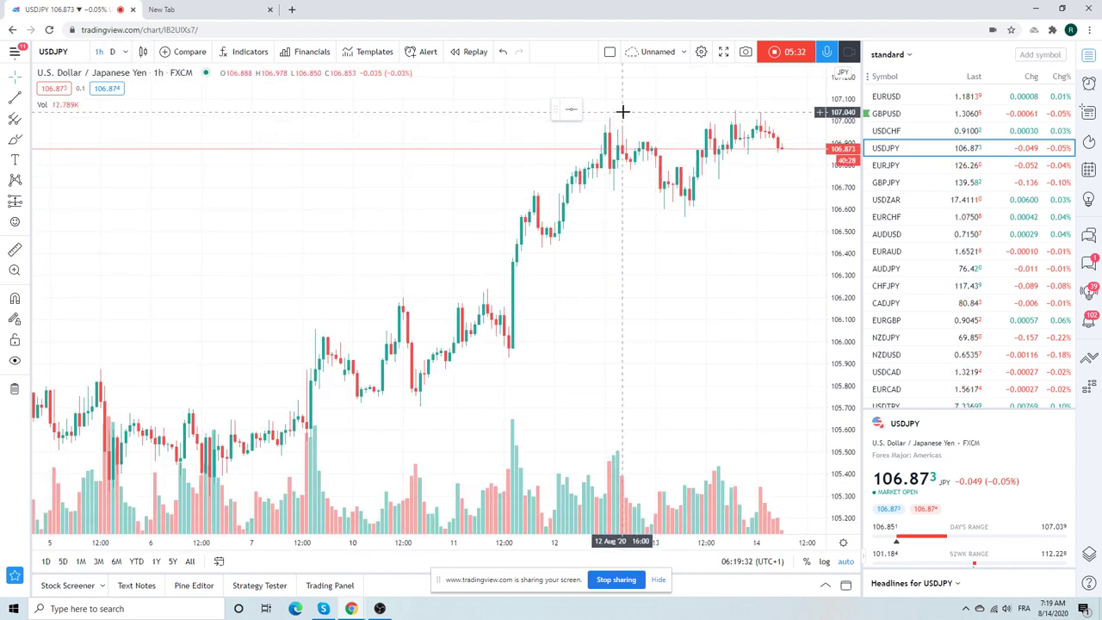
scroll(623, 112, "down", 3)
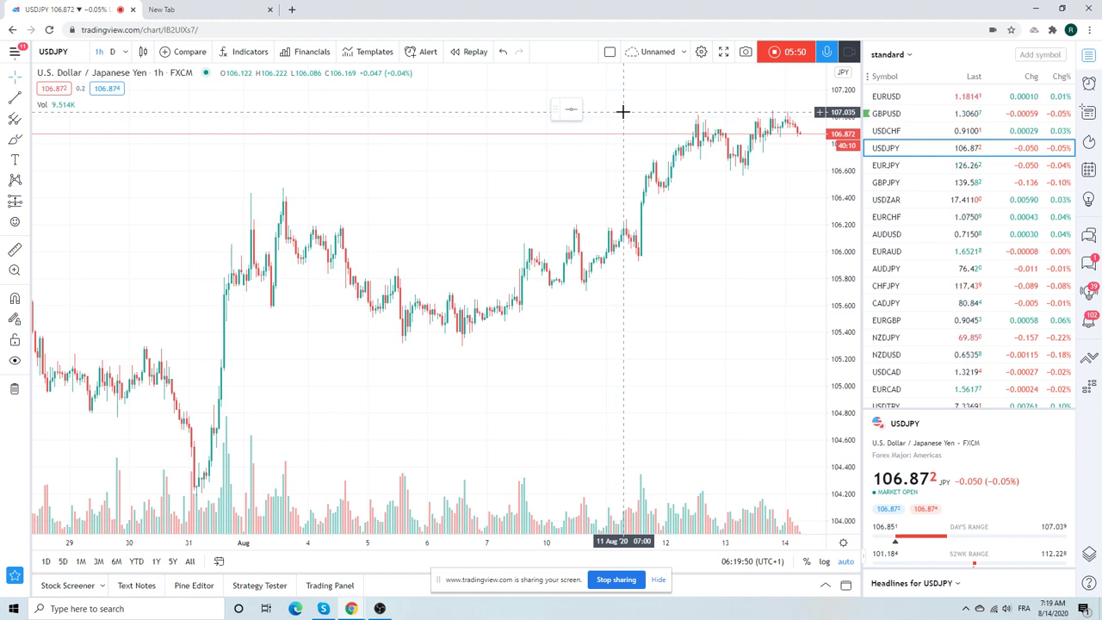
left_click(896, 199)
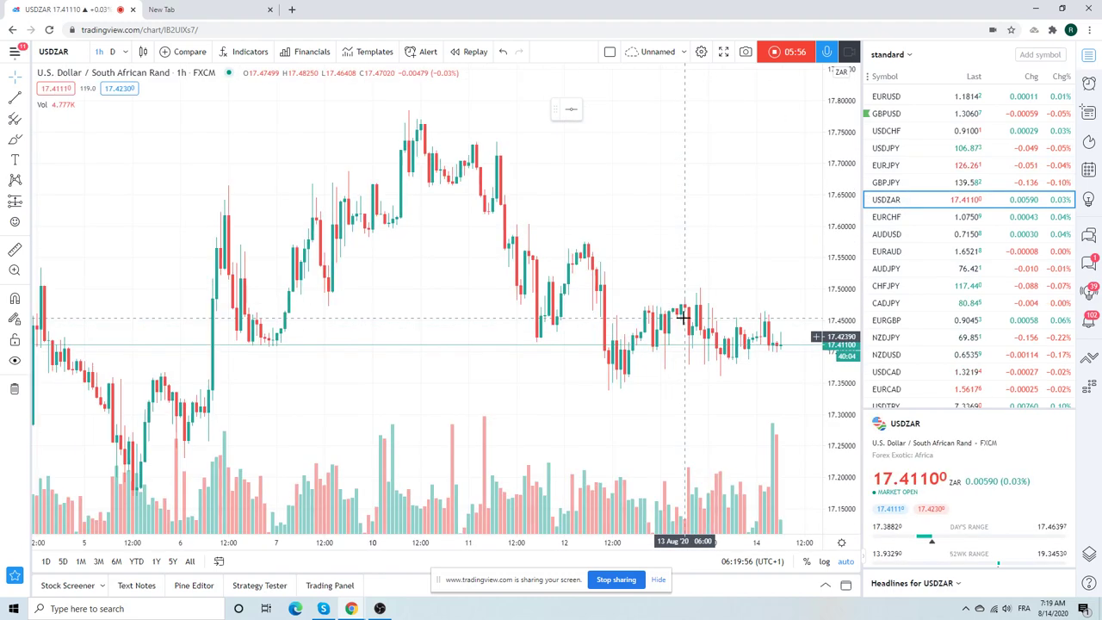
Zoom the hourly USDZAR chart out until late-July dates appear
scroll(683, 317, "up", 2)
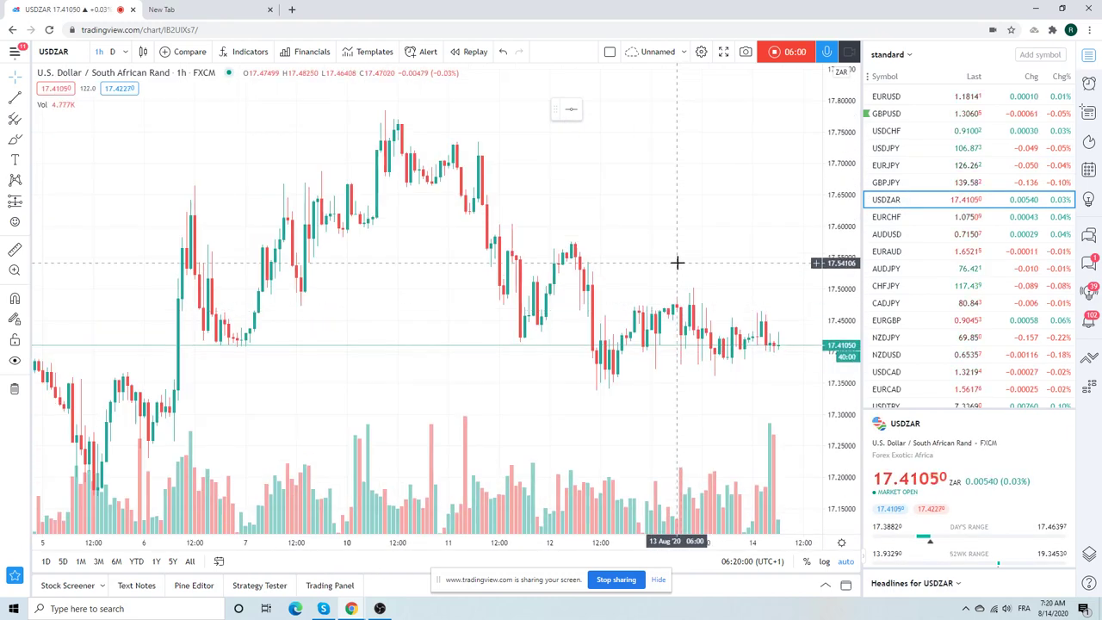
scroll(623, 234, "down", 3)
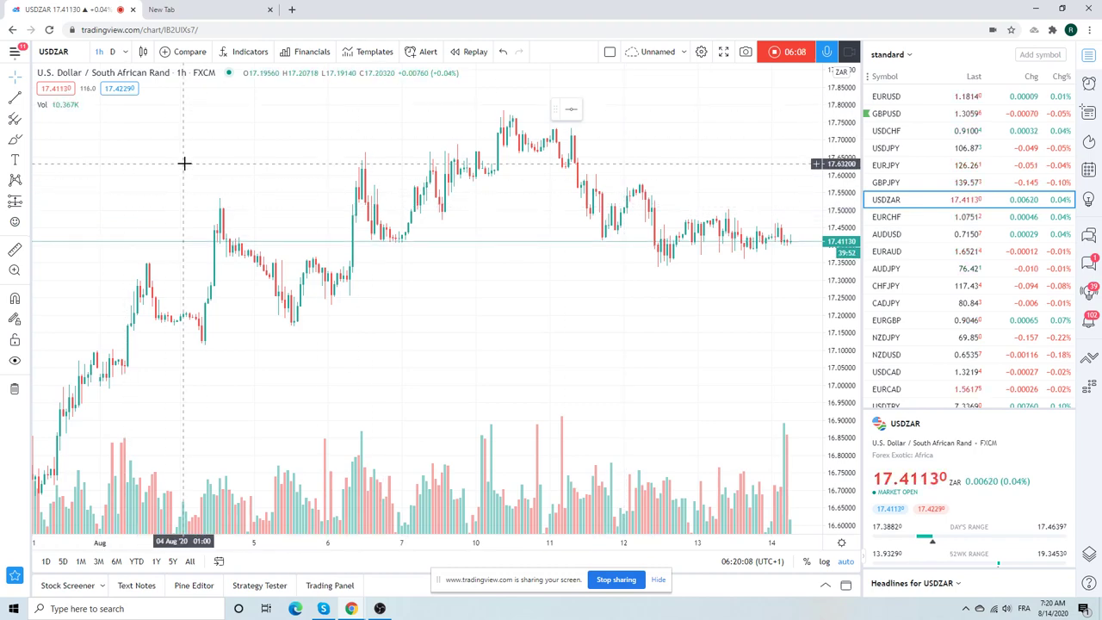
scroll(485, 198, "down", 2)
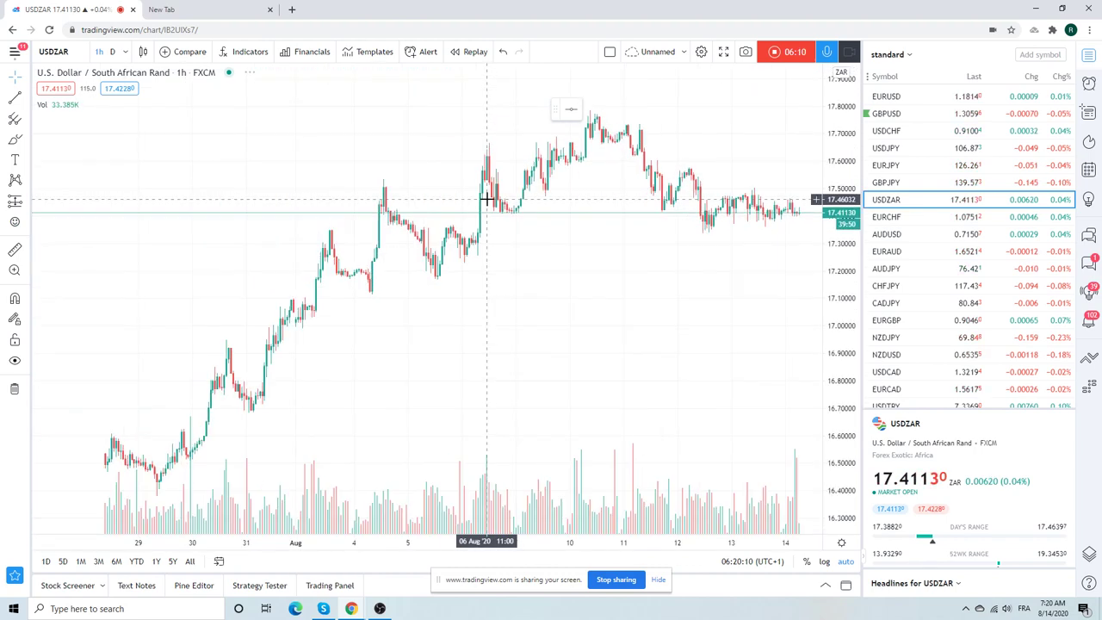
scroll(487, 199, "down", 2)
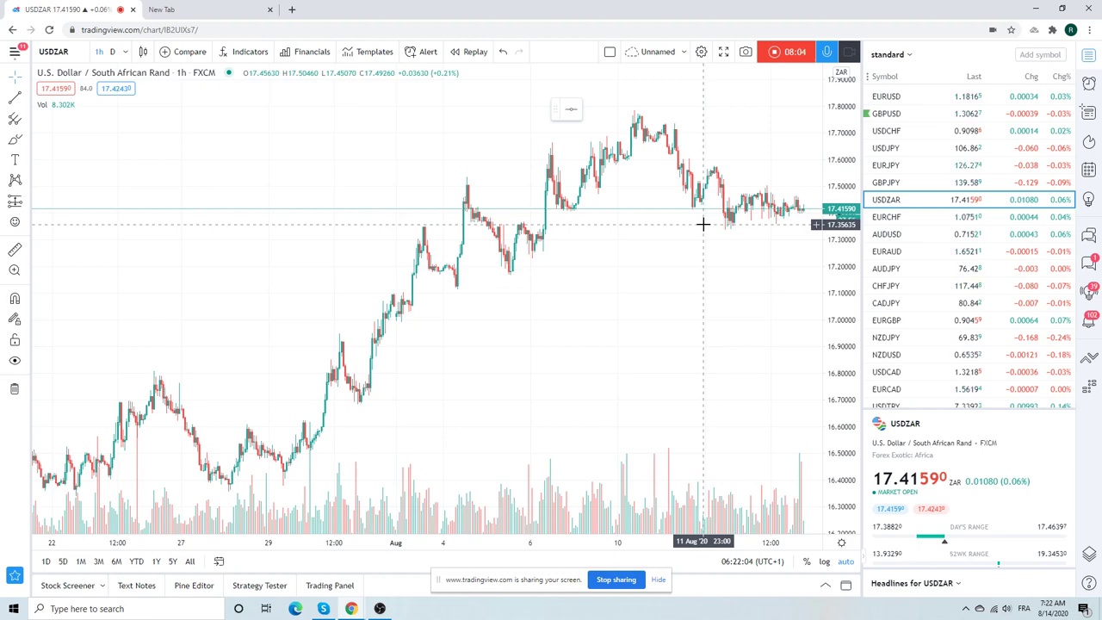
Glance at AUDUSD hourly, then switch the chart to EURAUD
left_click(896, 237)
scroll(654, 243, "up", 2)
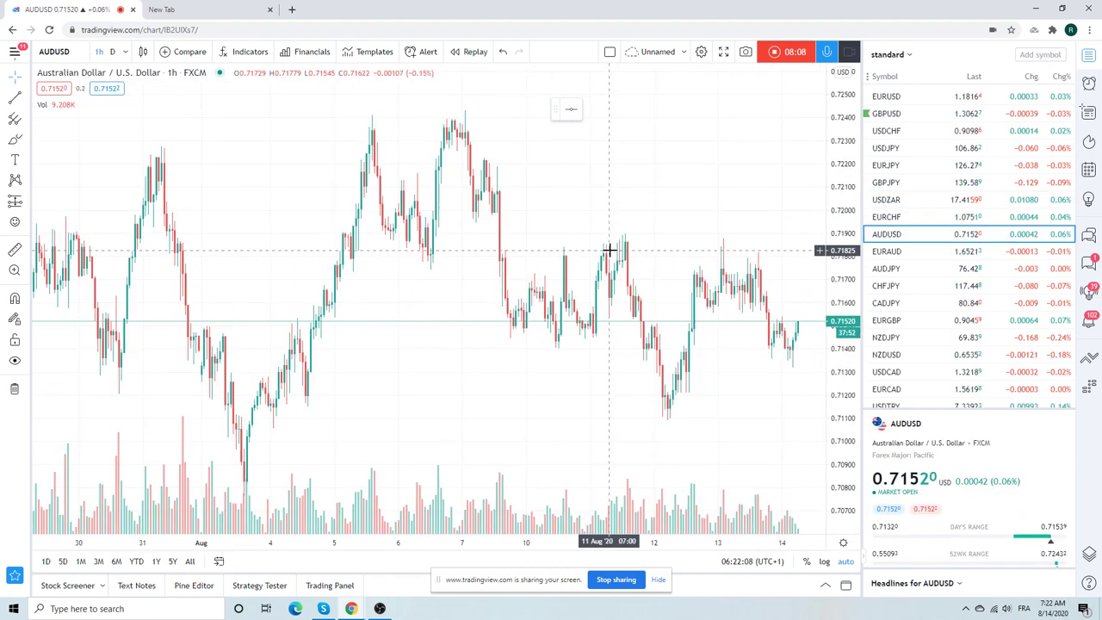
scroll(609, 250, "down", 2)
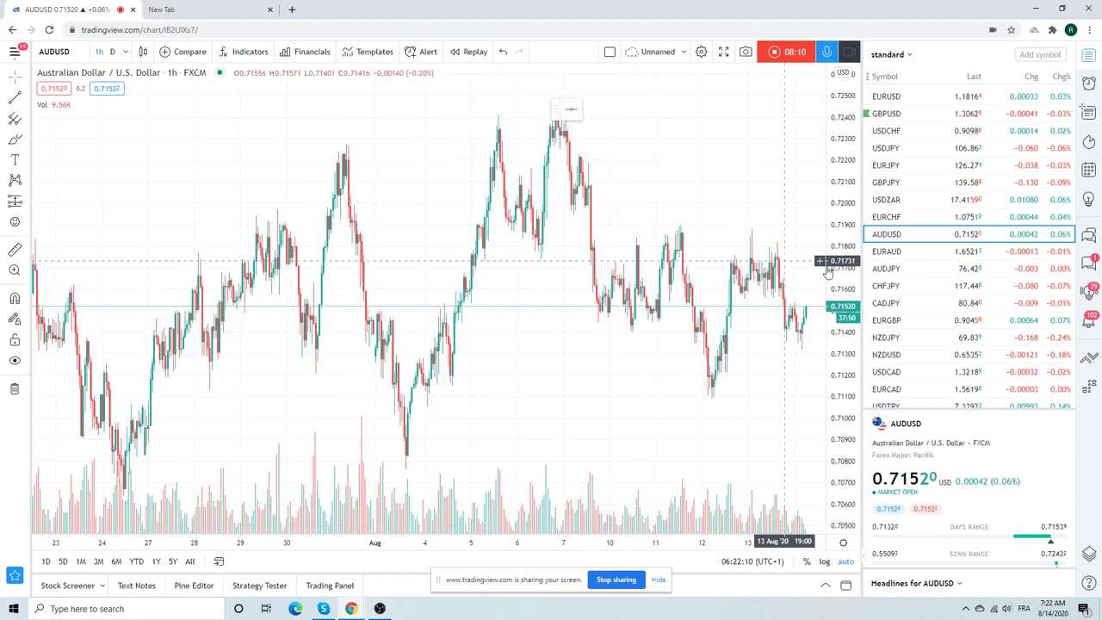
left_click(904, 260)
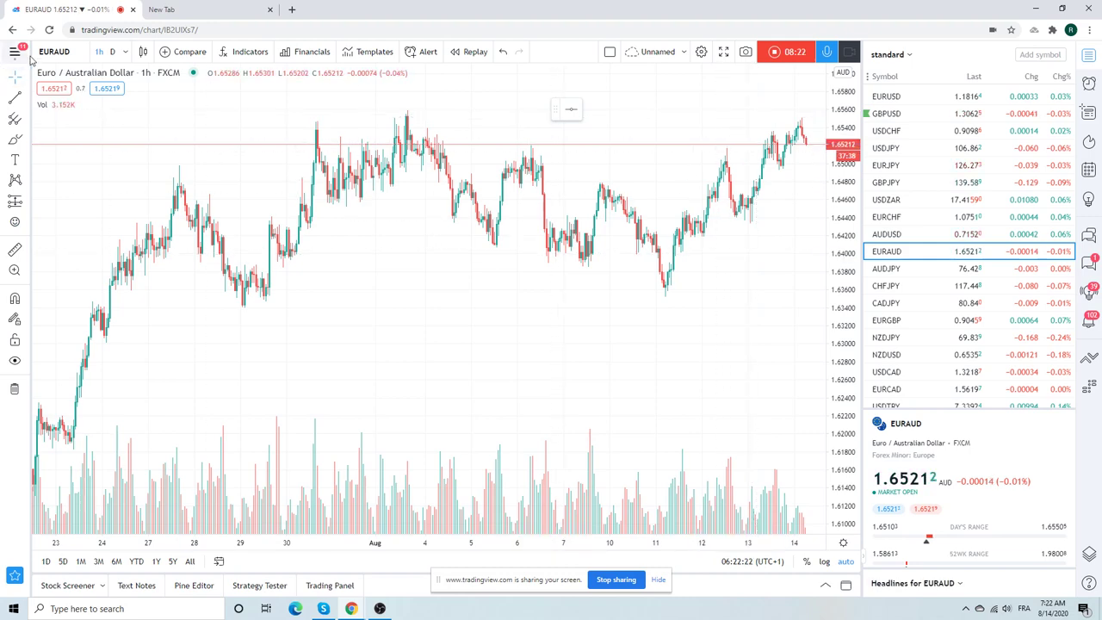
Review EURAUD on daily candles, then switch the chart to AUDJPY daily
left_click(112, 52)
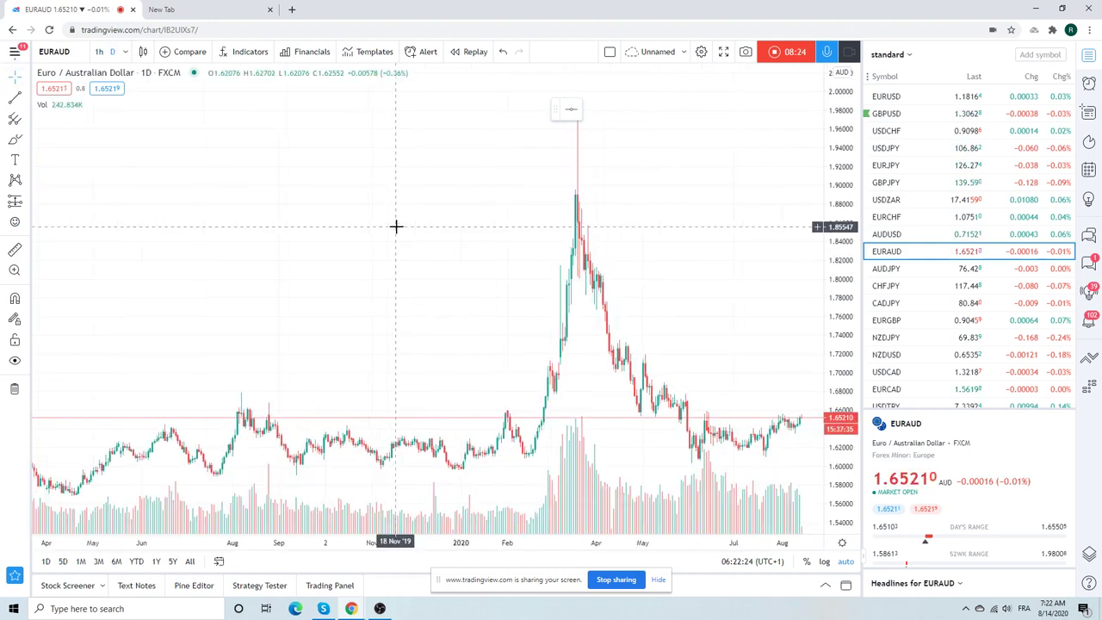
scroll(396, 227, "up", 3)
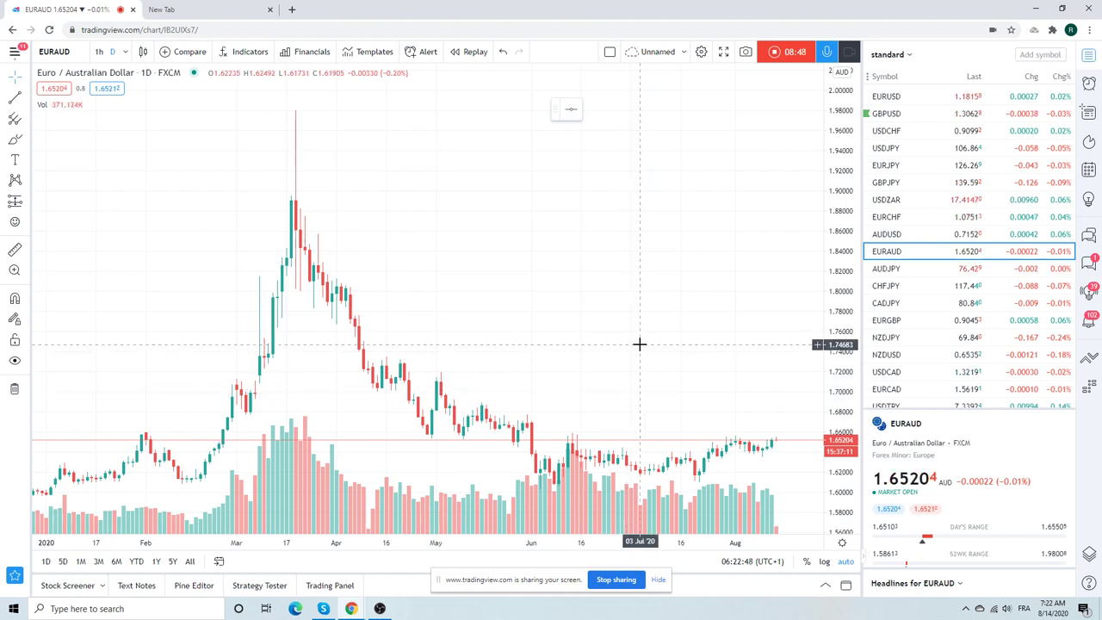
left_click(899, 270)
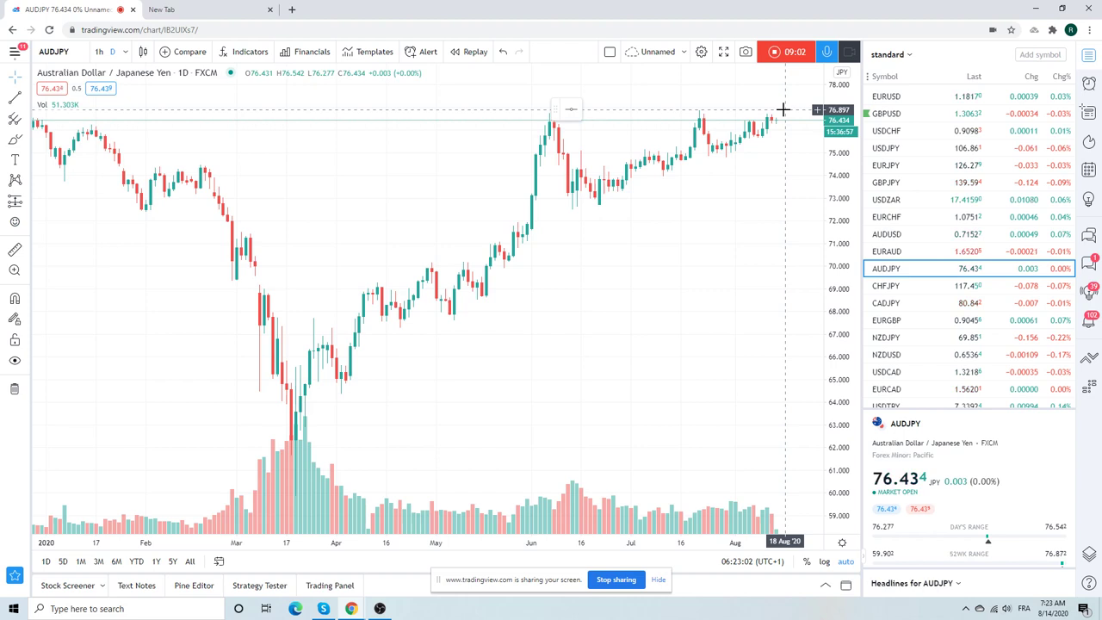
Check AUDJPY on 1h candles, then return to daily candles zoomed to mid-May–mid-August
left_click(99, 52)
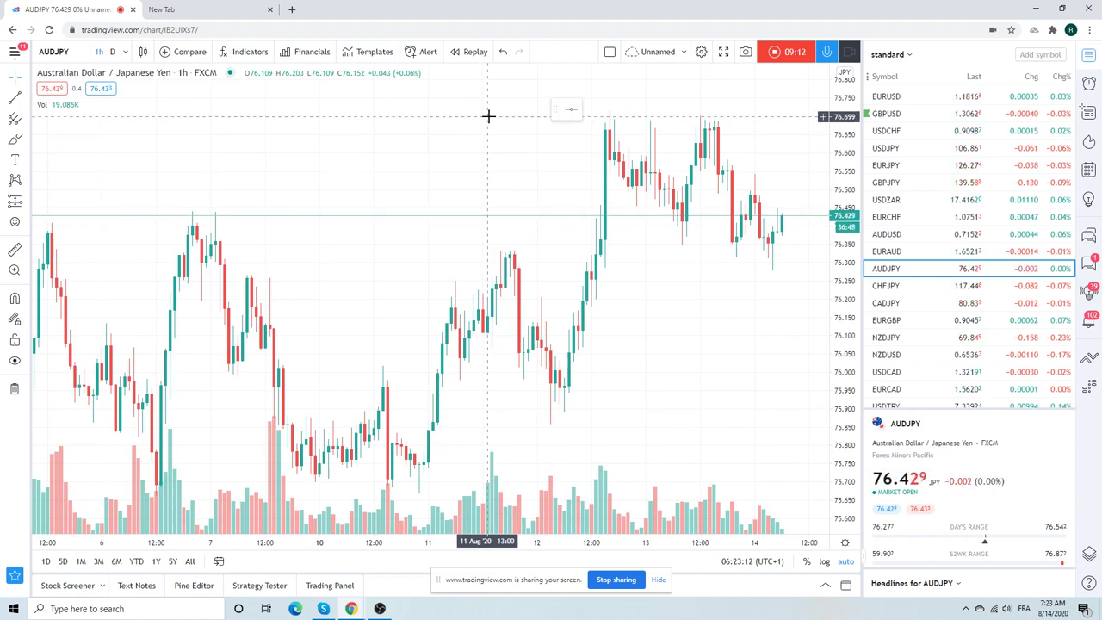
left_click(112, 51)
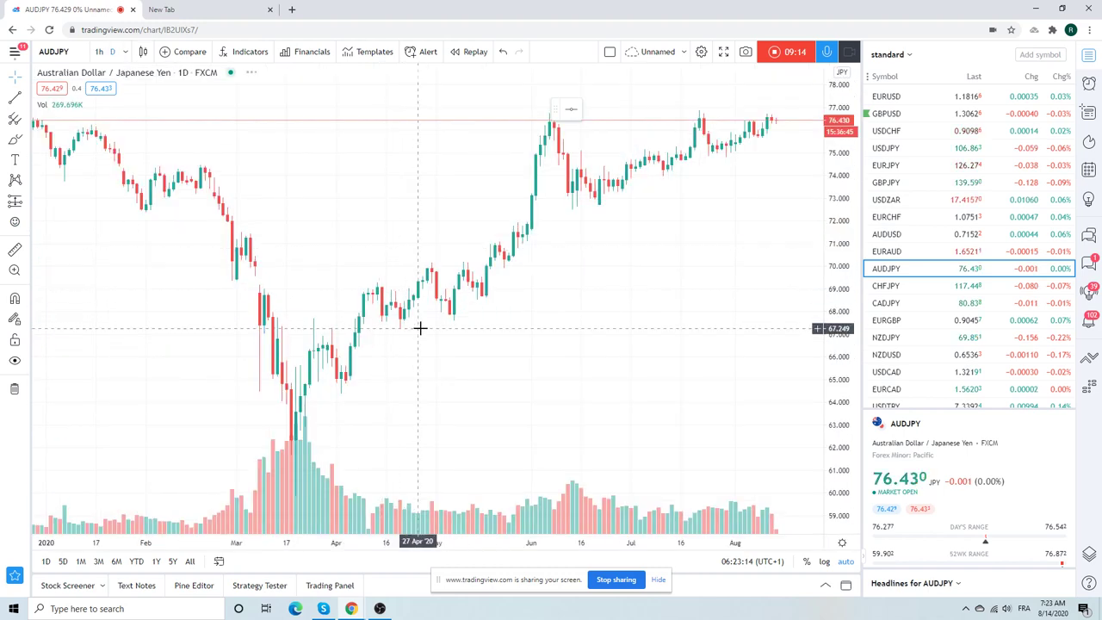
scroll(420, 327, "up", 3)
scroll(420, 327, "down", 2)
scroll(420, 327, "up", 1)
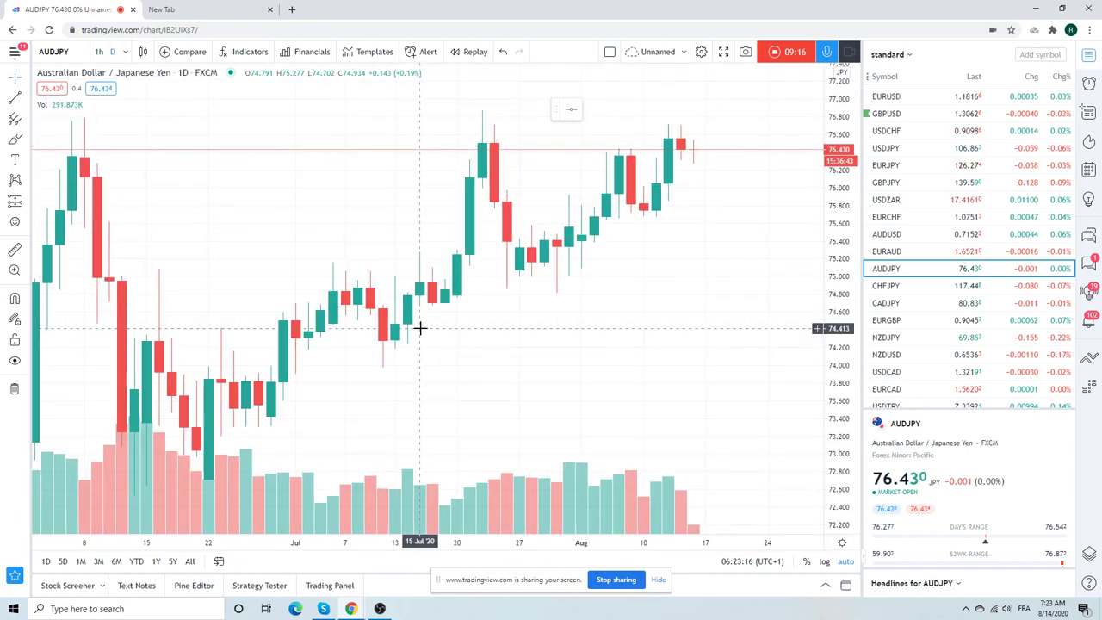
scroll(420, 327, "up", 2)
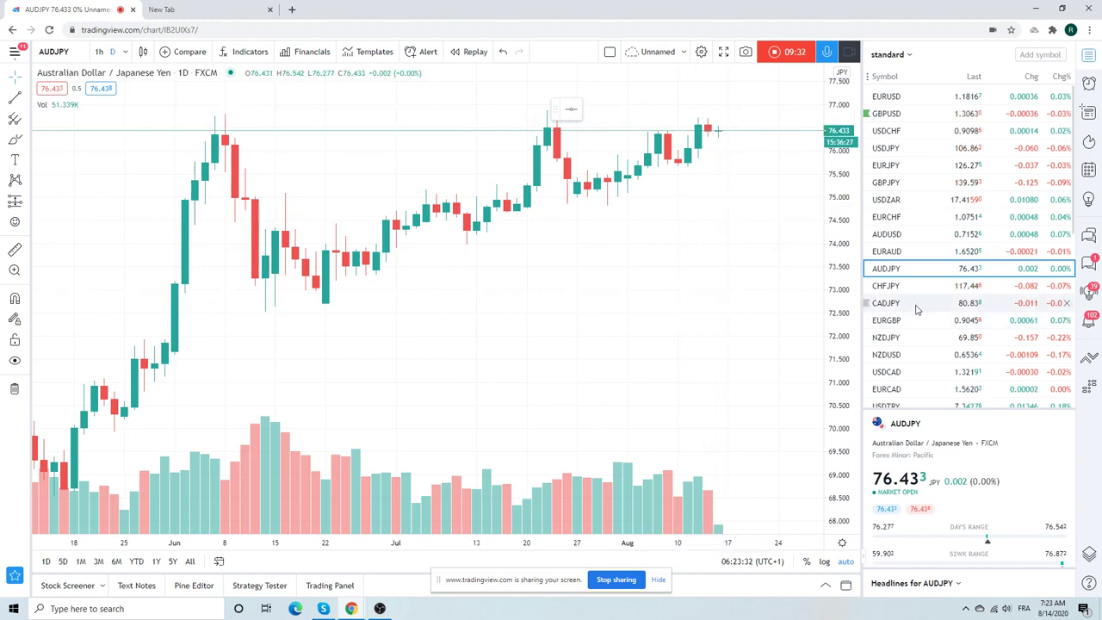
Scroll down the watchlist of forex pairs and back up
scroll(917, 310, "down", 1)
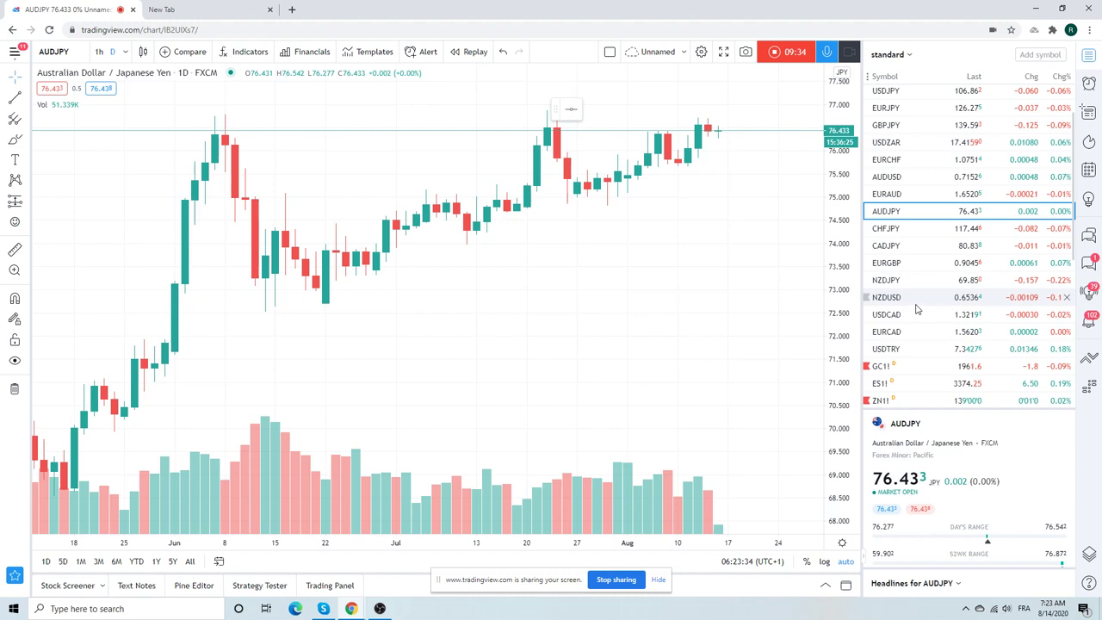
scroll(913, 325, "down", 1)
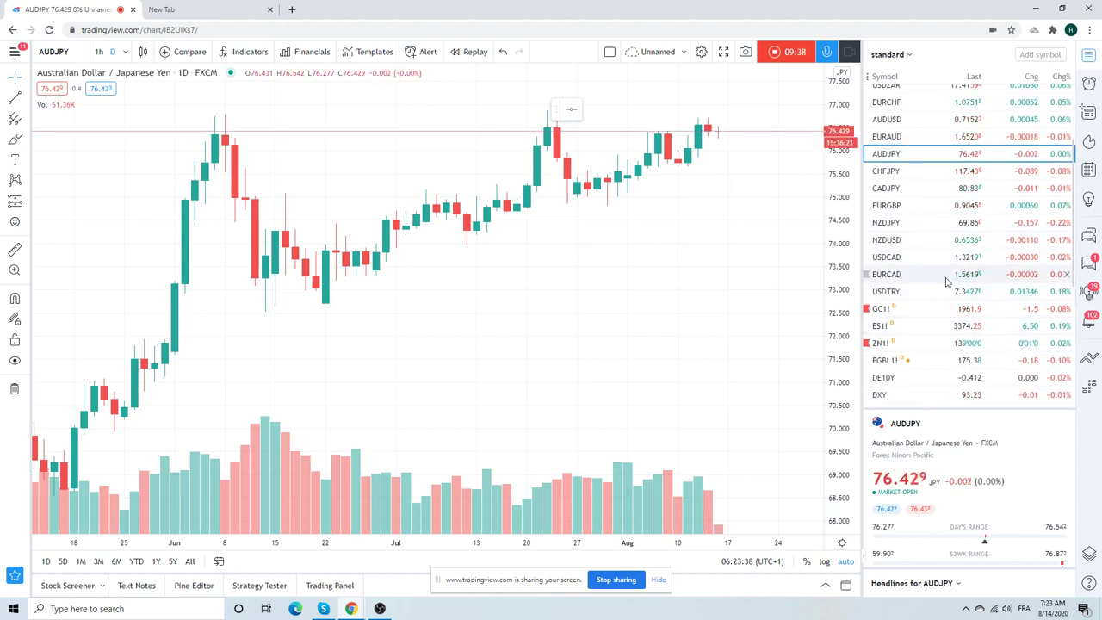
scroll(947, 284, "up", 2)
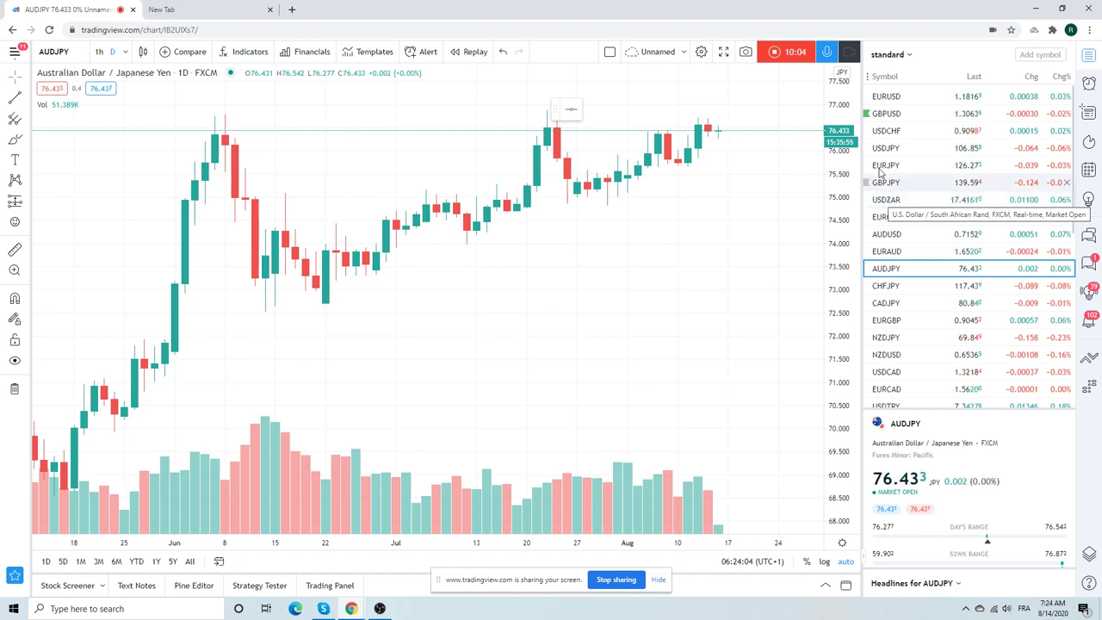
Switch to USDCHF and zoom out to daily candles from September 2019 to August 2020
left_click(880, 131)
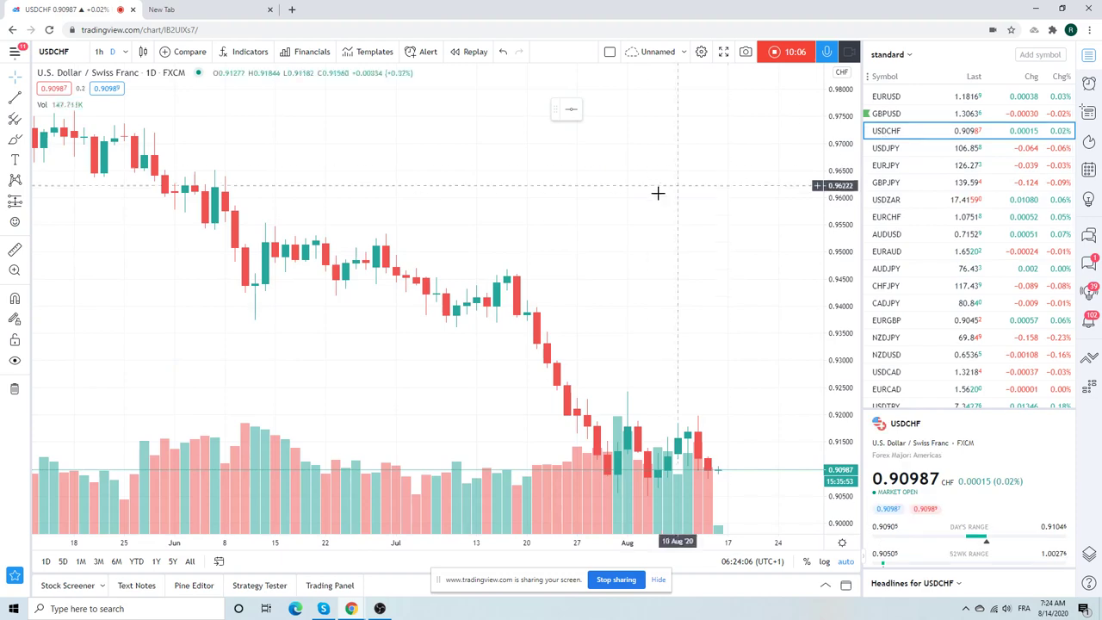
scroll(655, 194, "down", 5)
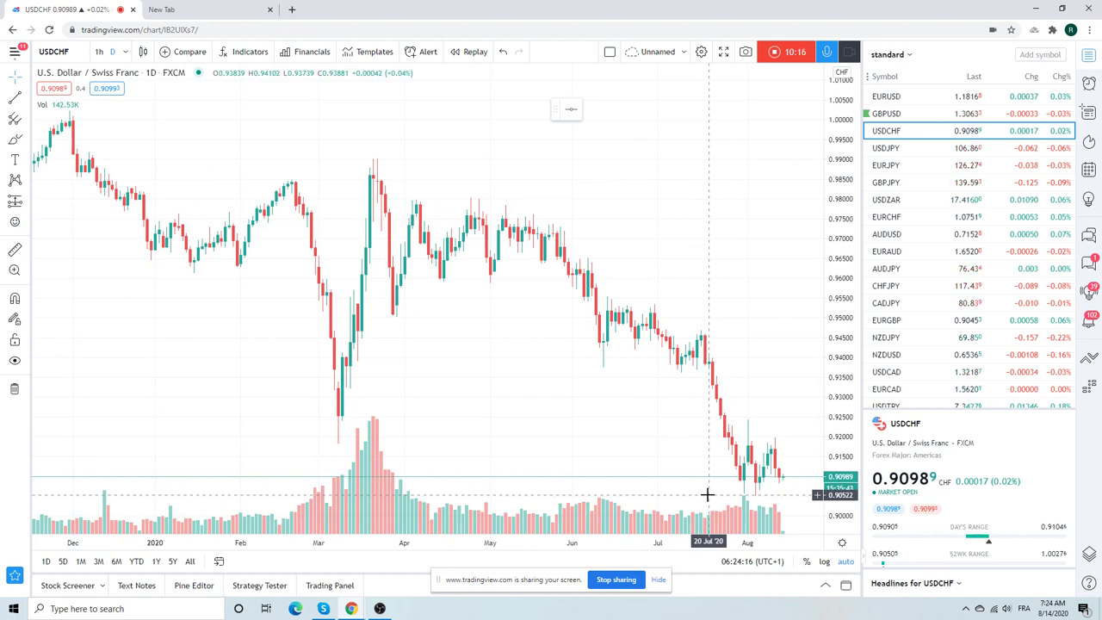
scroll(707, 494, "down", 2)
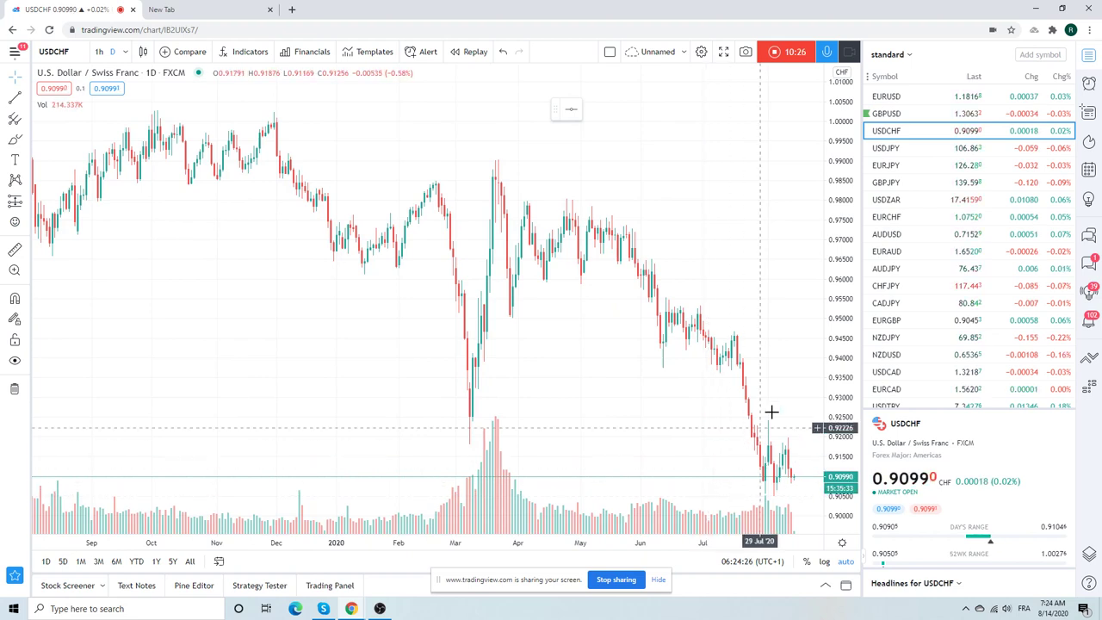
Switch to EURCHF, zoom out to 2016 and back to October 2019–August 2020
left_click(890, 217)
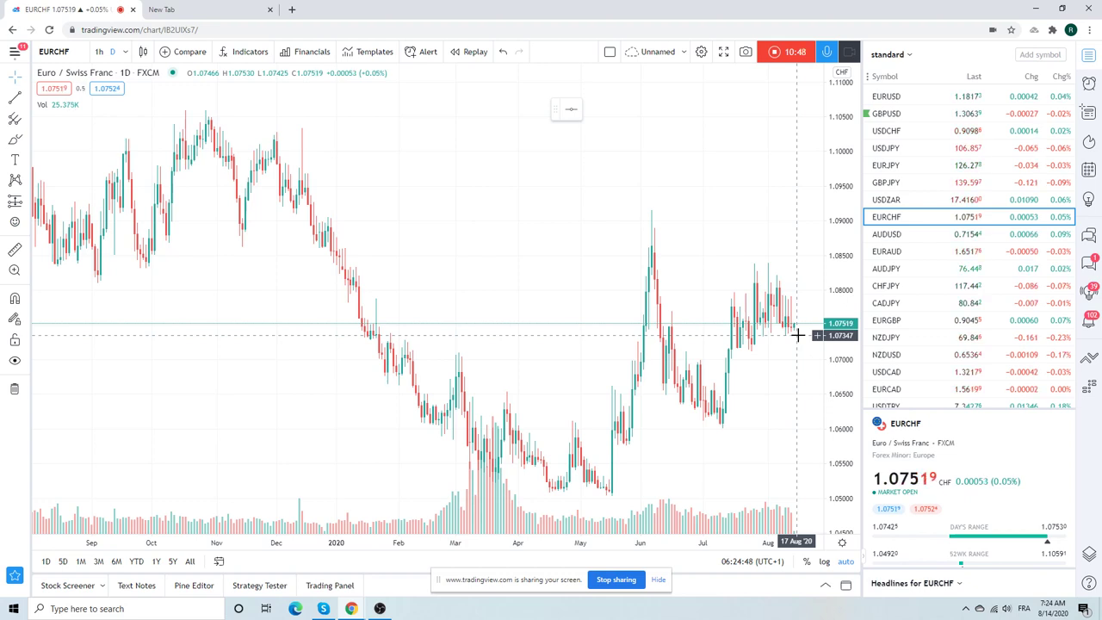
scroll(798, 335, "down", 10)
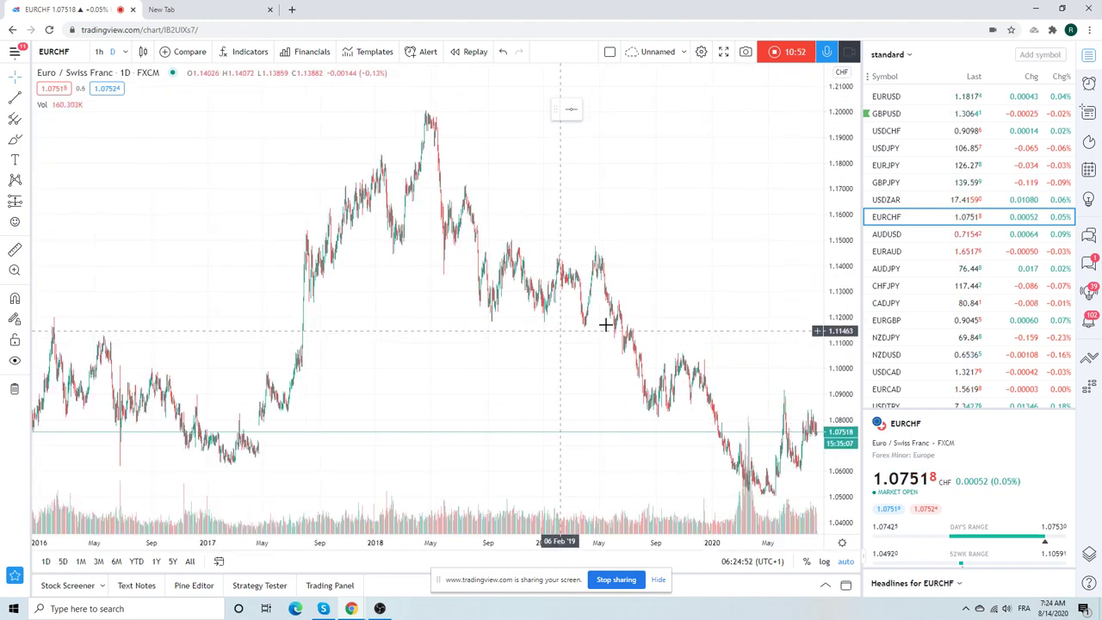
scroll(674, 319, "up", 6)
scroll(674, 318, "up", 3)
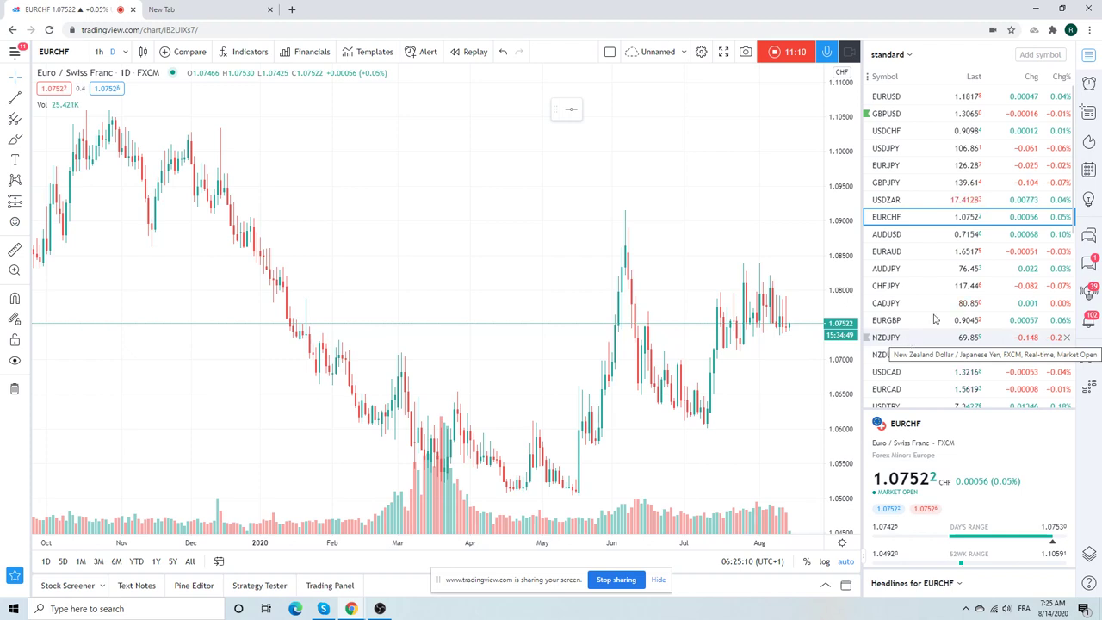
scroll(931, 252, "down", 3)
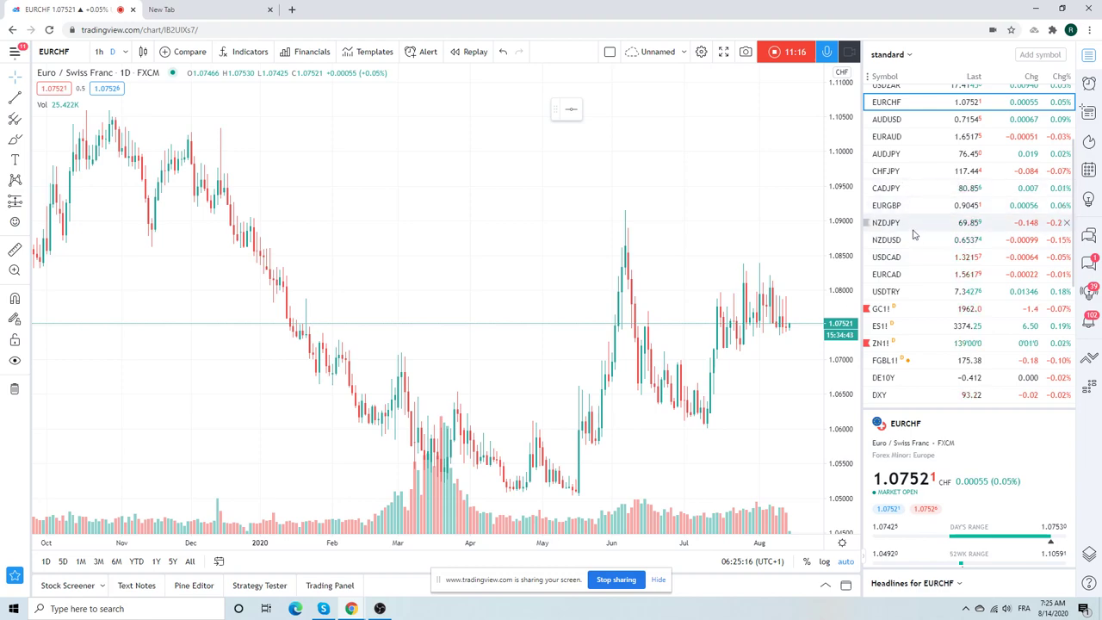
scroll(914, 234, "up", 3)
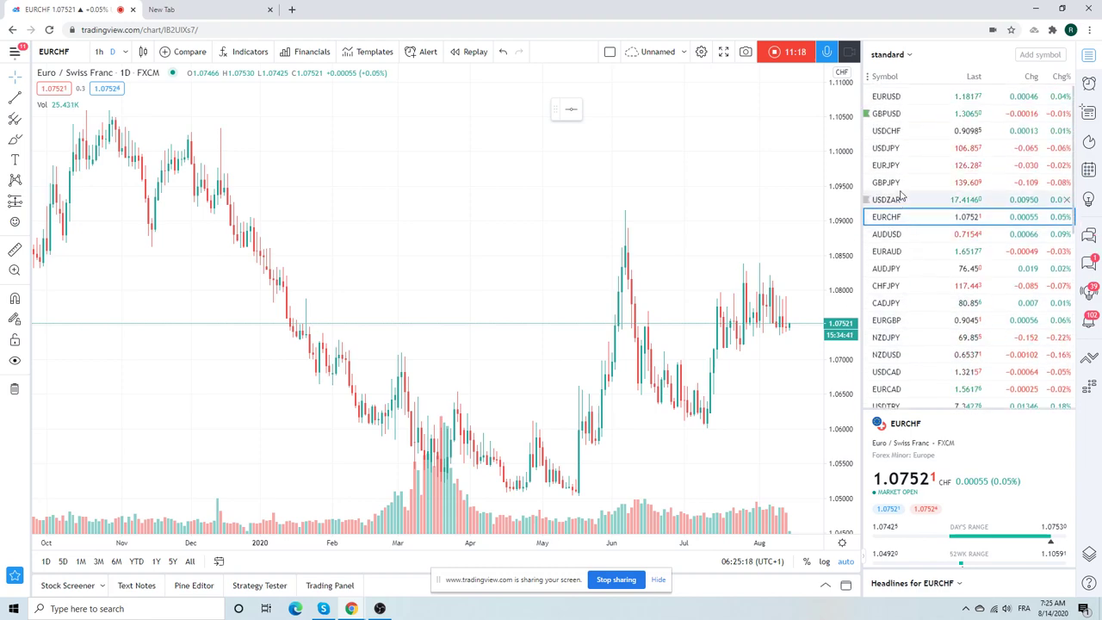
Return to USDCHF and zoom out slightly to November 2019–August 2020 daily candles
left_click(897, 131)
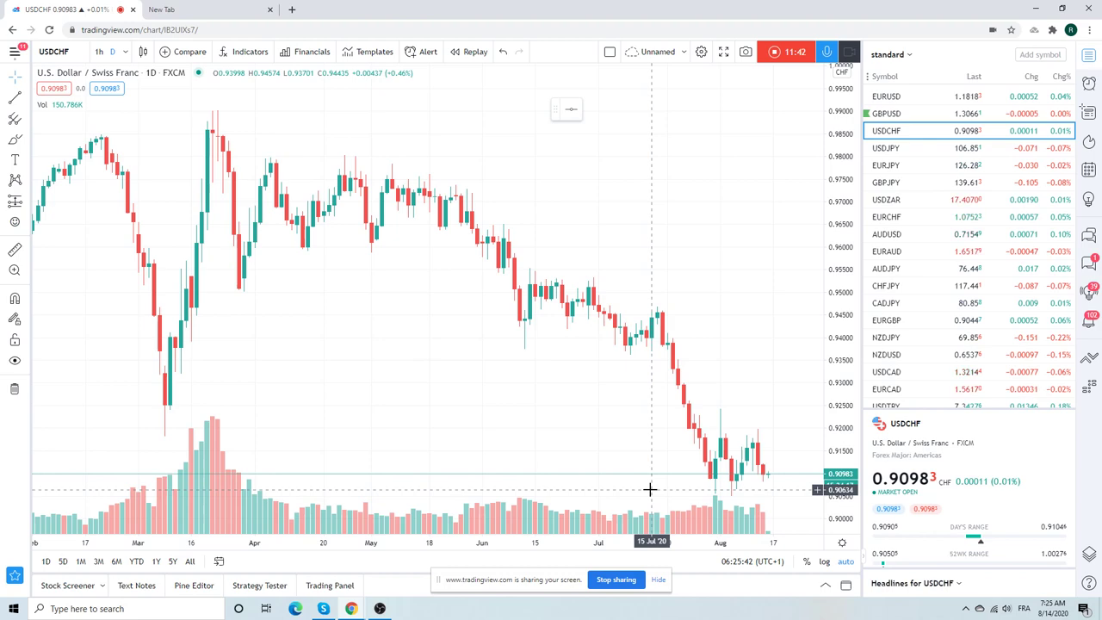
scroll(556, 343, "down", 3)
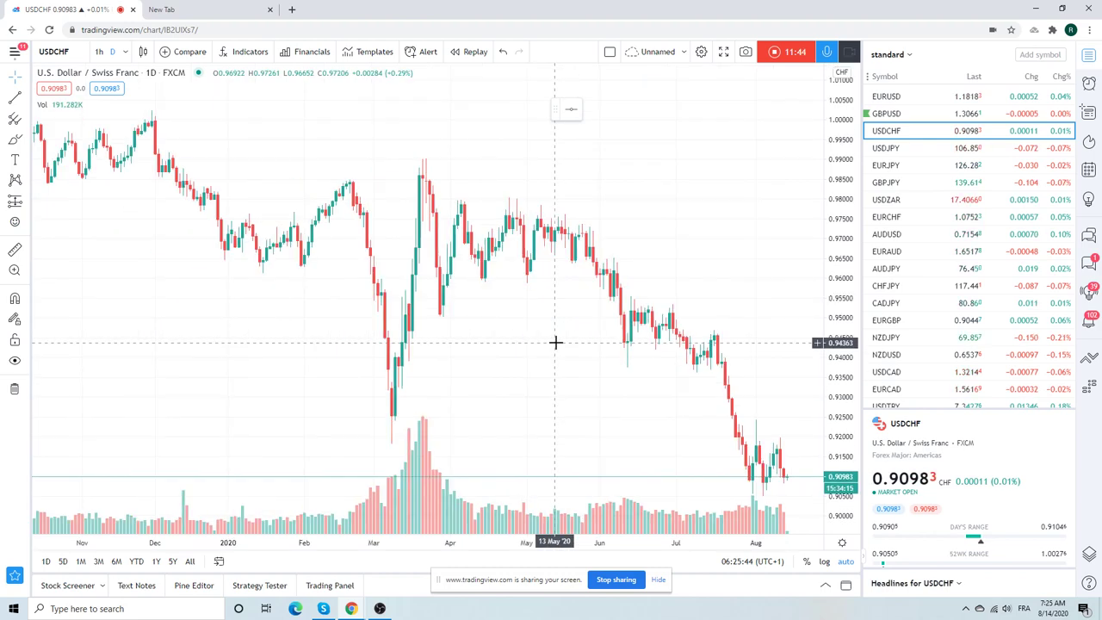
scroll(532, 221, "down", 1)
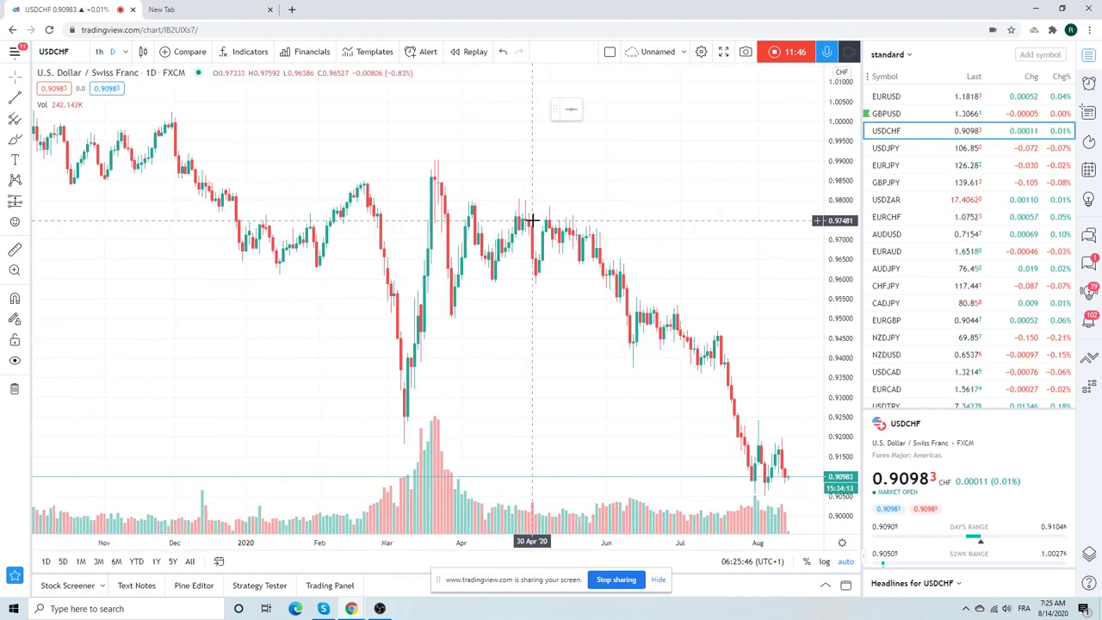